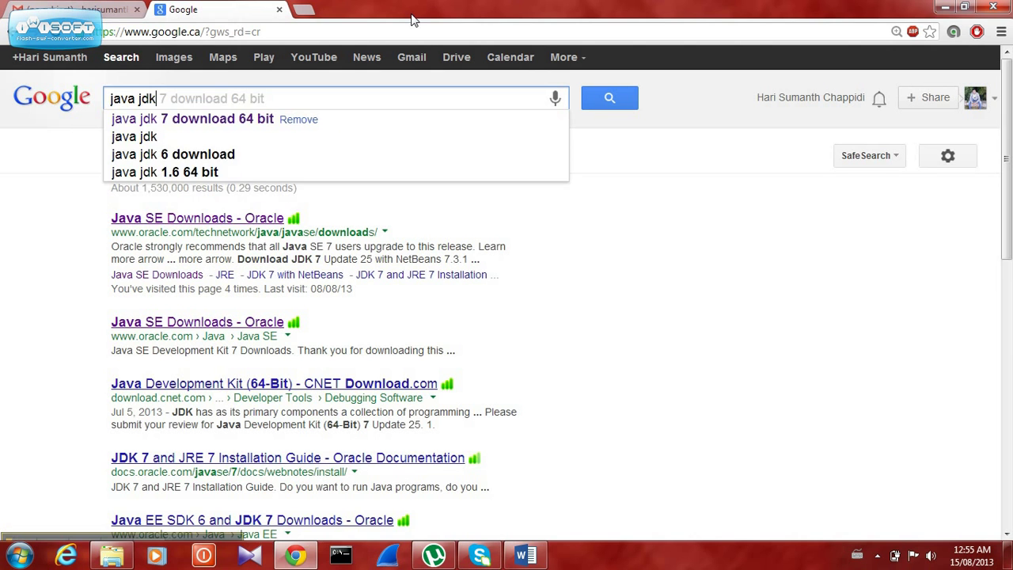
Search Google for 'java jdk 7 download 64 bit' and open Oracle's Java SE Downloads result
key(Down)
key(Return)
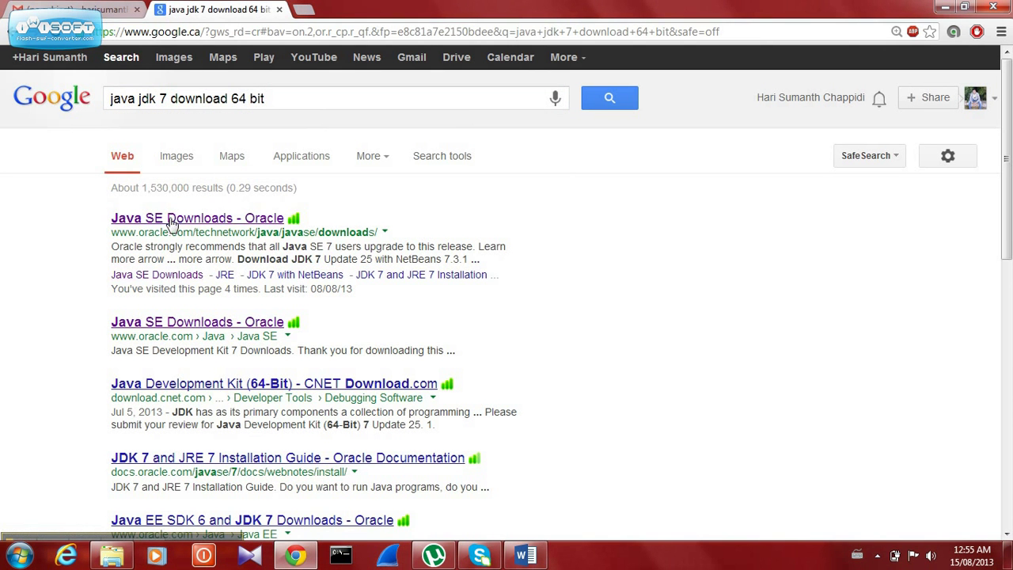
click(269, 219)
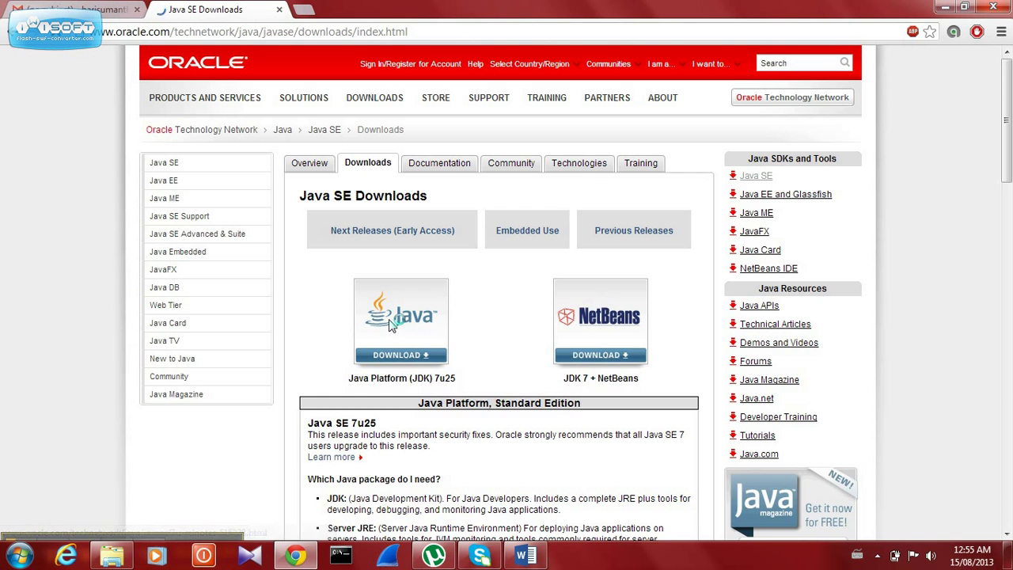
Accept the JDK 7u25 licence and download jdk-7u25-windows-x64.exe
click(390, 326)
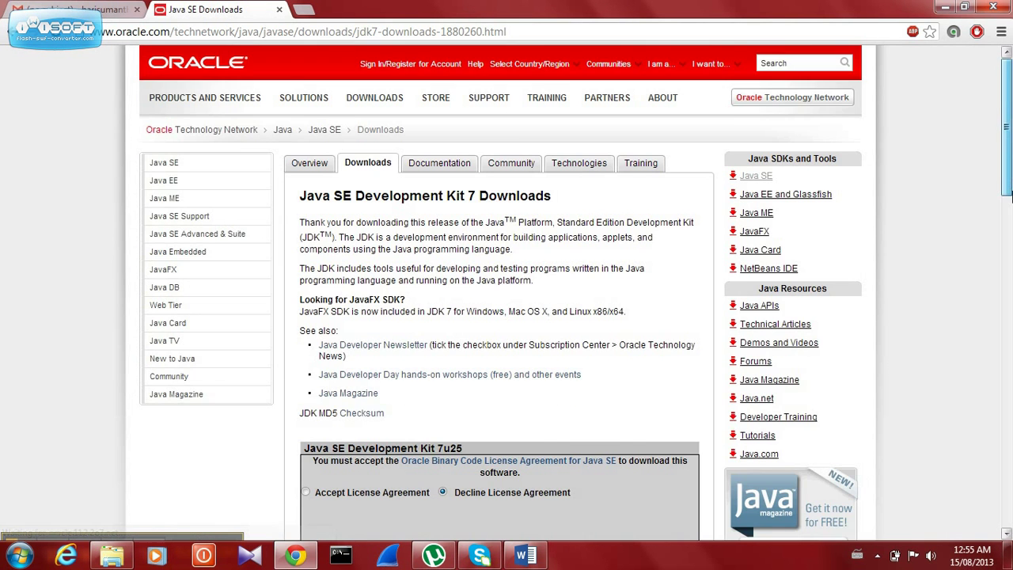
scroll(1005, 159, down, 2)
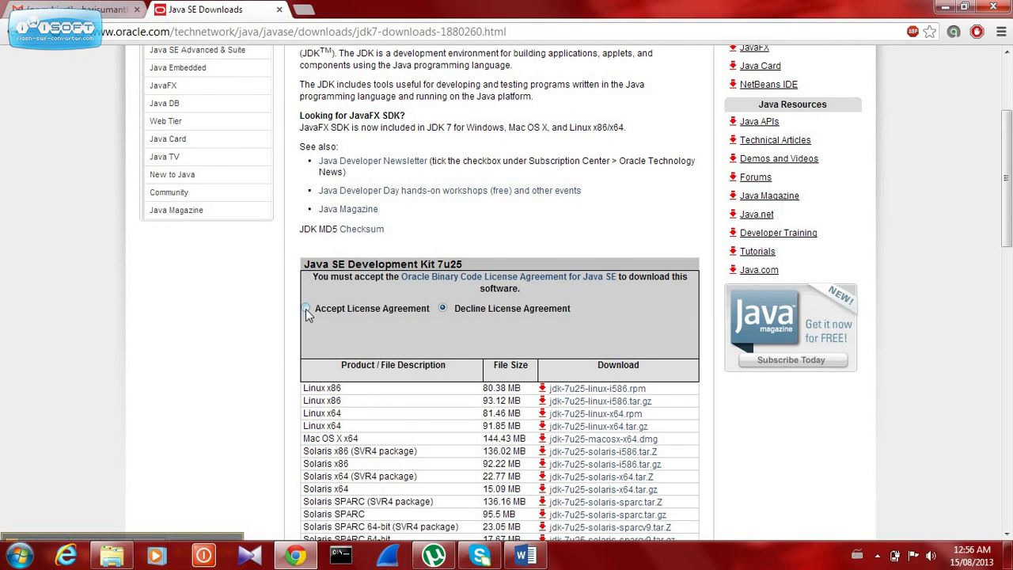
click(305, 308)
drag(1008, 207, 1010, 285)
click(614, 294)
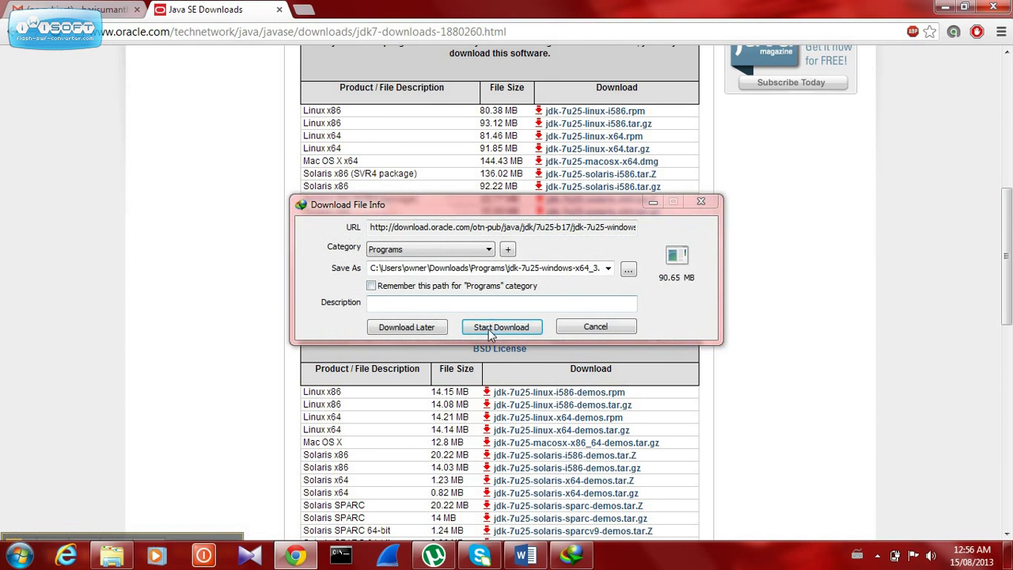
click(504, 332)
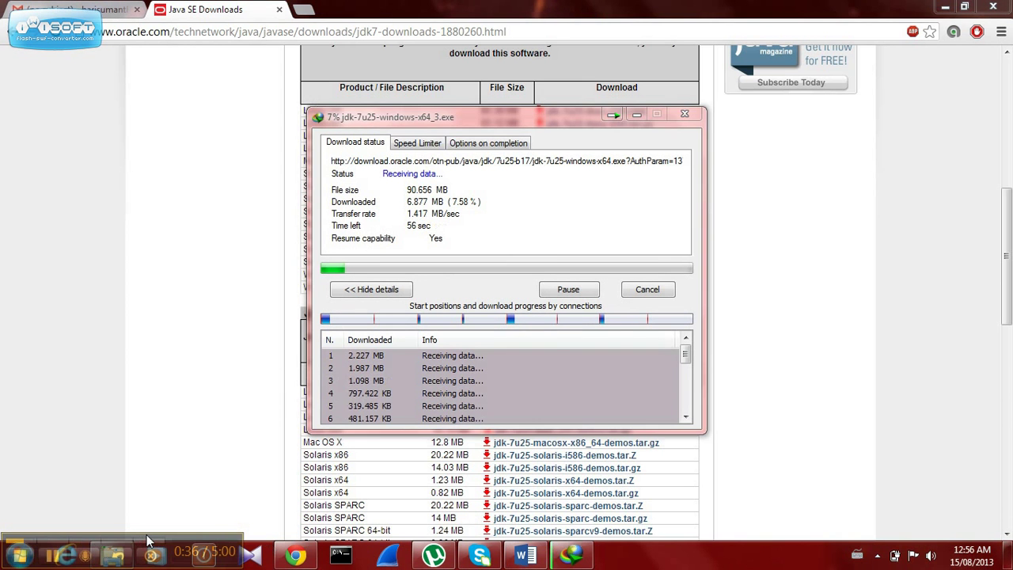
In a new window, go to the Apache OFBiz download page via 'download apache ofbiz'
key(ctrl+n)
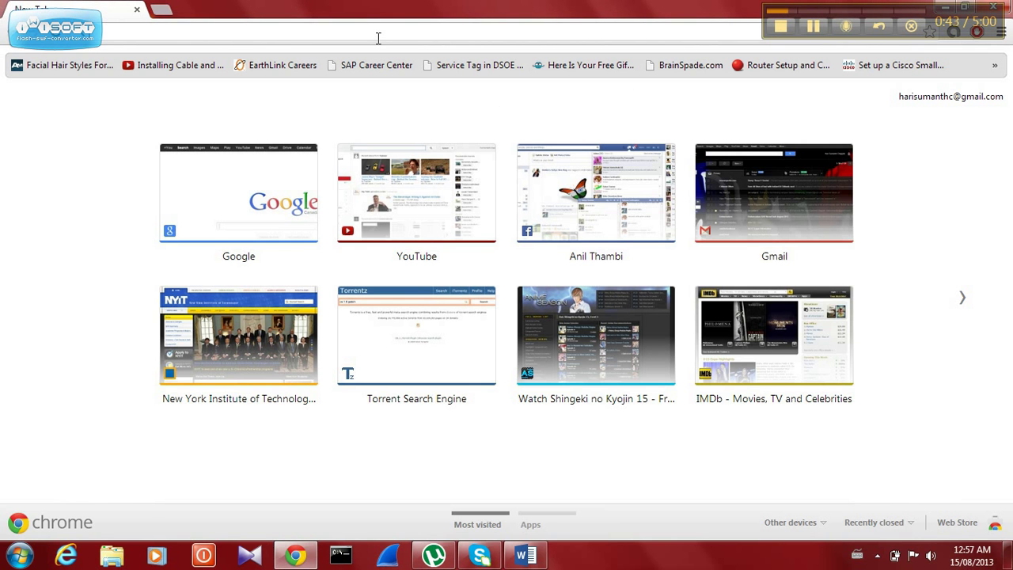
text(download )
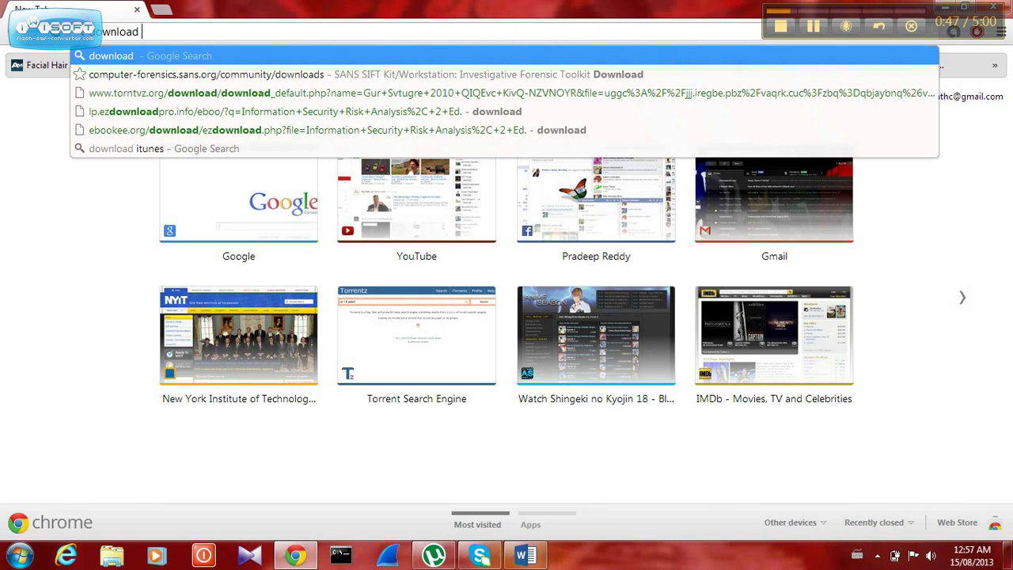
text(apache ofbiz)
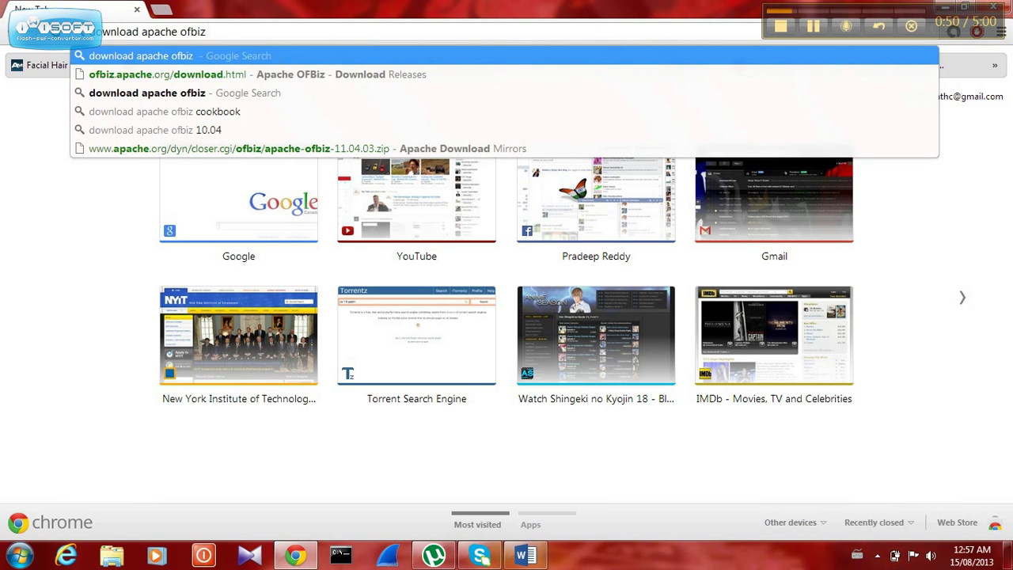
key(Down)
key(Return)
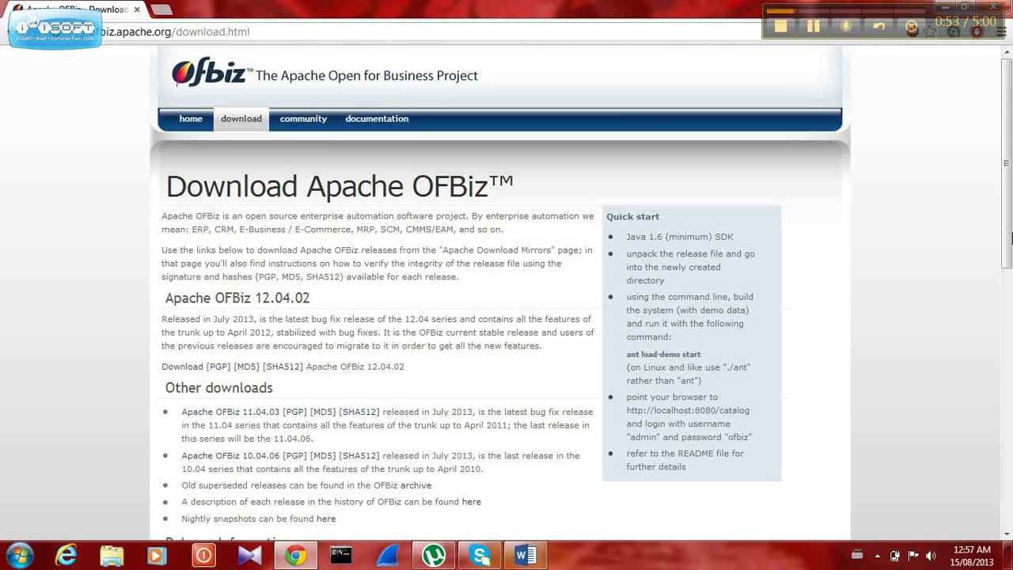
Download apache-ofbiz-11.04.03.zip from the suggested mirror
scroll(1010, 194, down, 3)
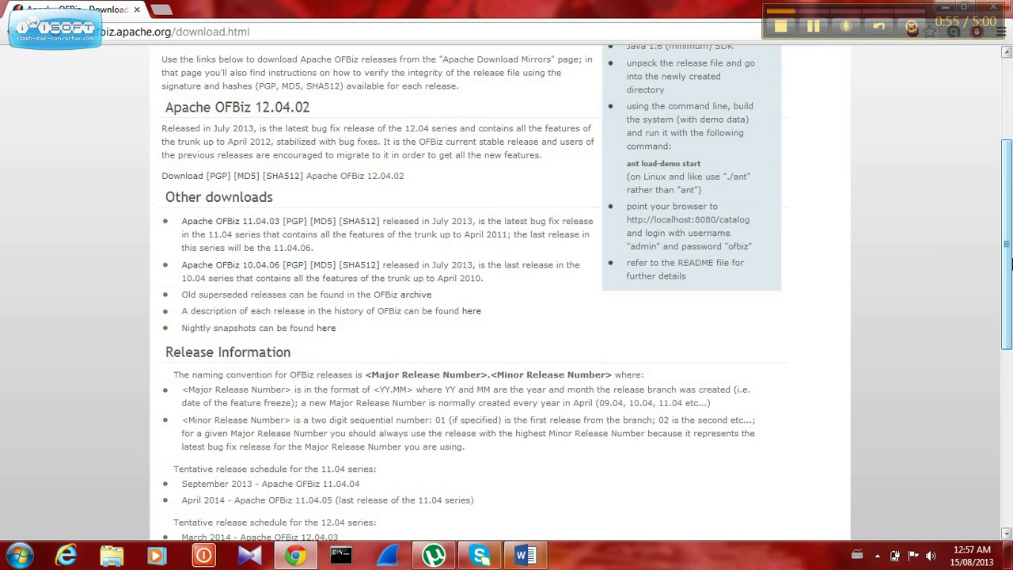
click(261, 221)
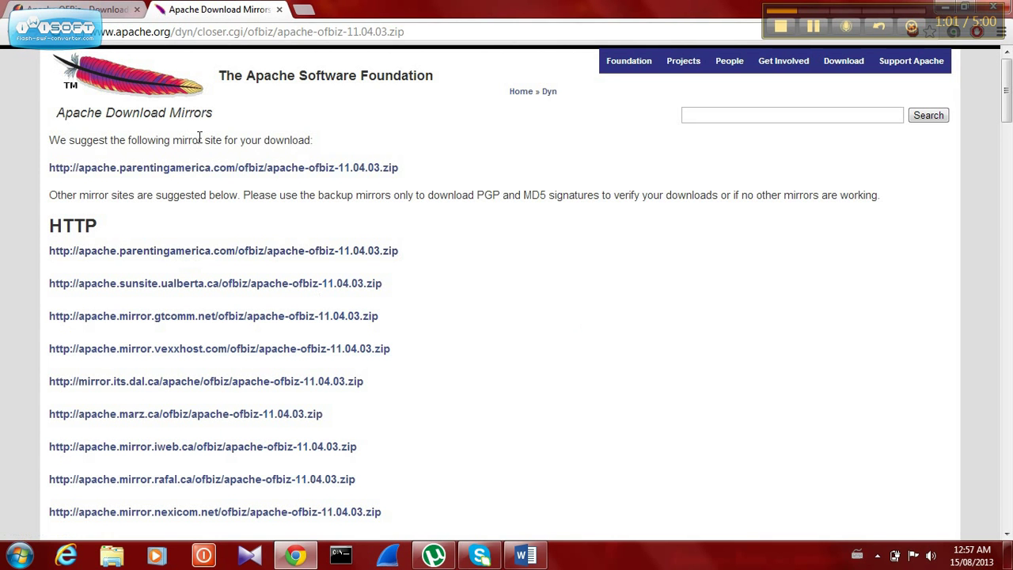
click(237, 167)
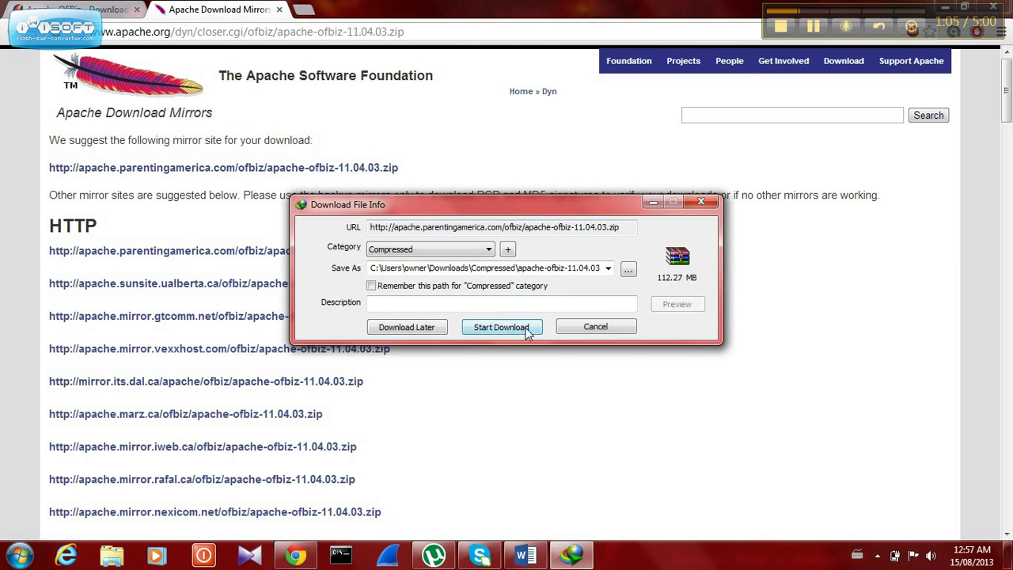
click(501, 327)
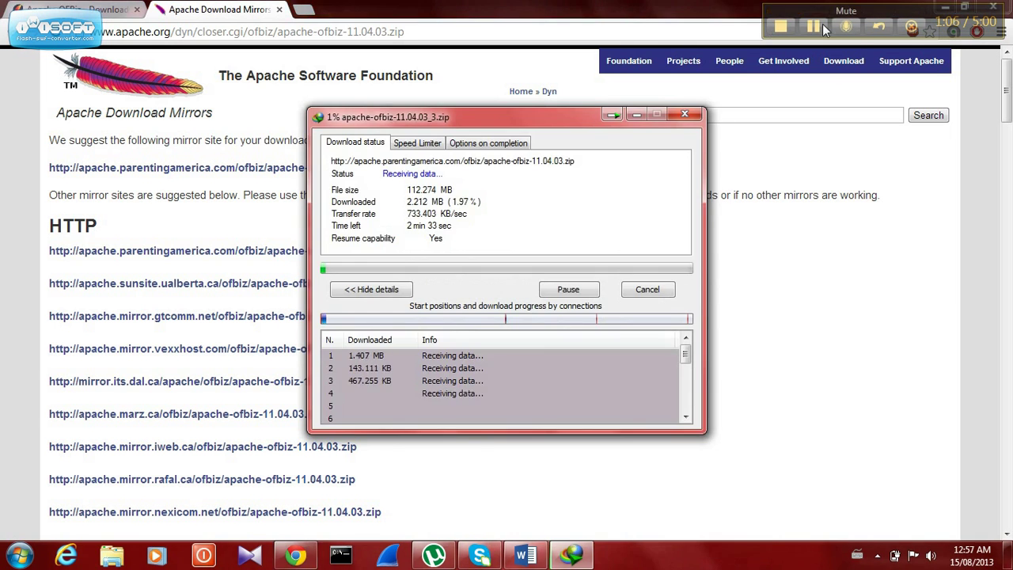
click(398, 6)
click(329, 33)
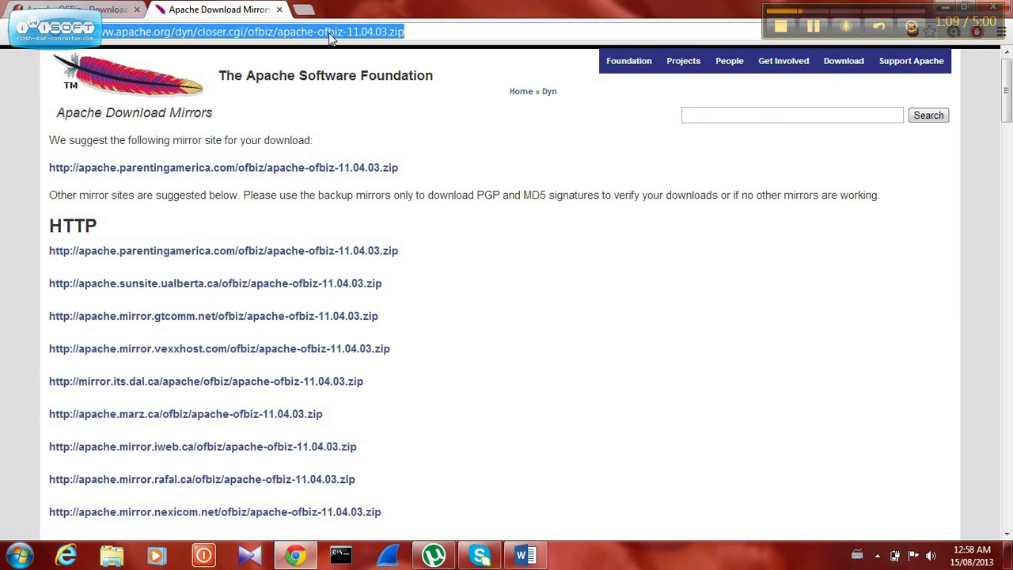
Search 'apache ant' and download apache-ant-1.9.2-bin.zip from the Binary Distributions page
text(apache ant download)
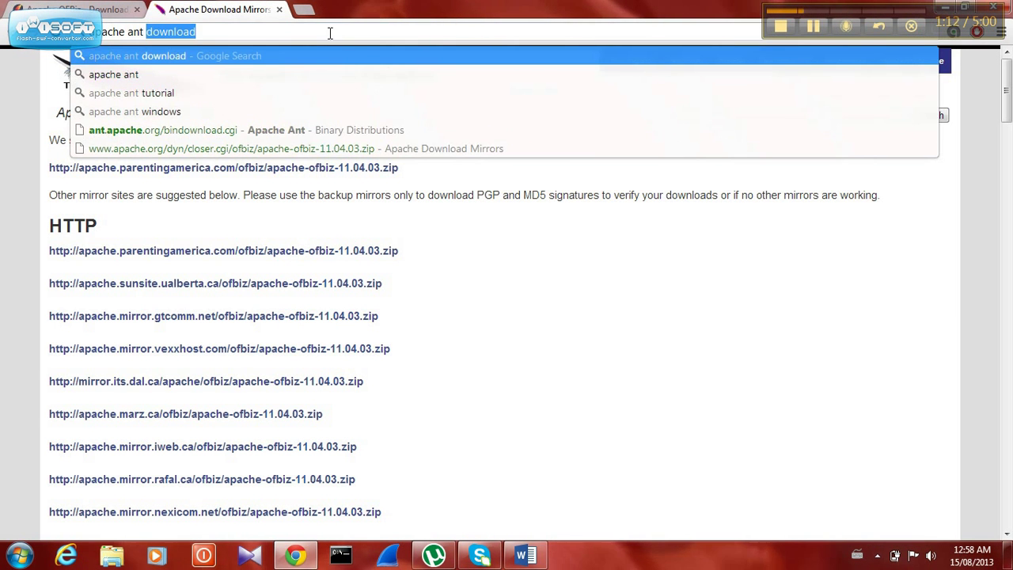
key(Return)
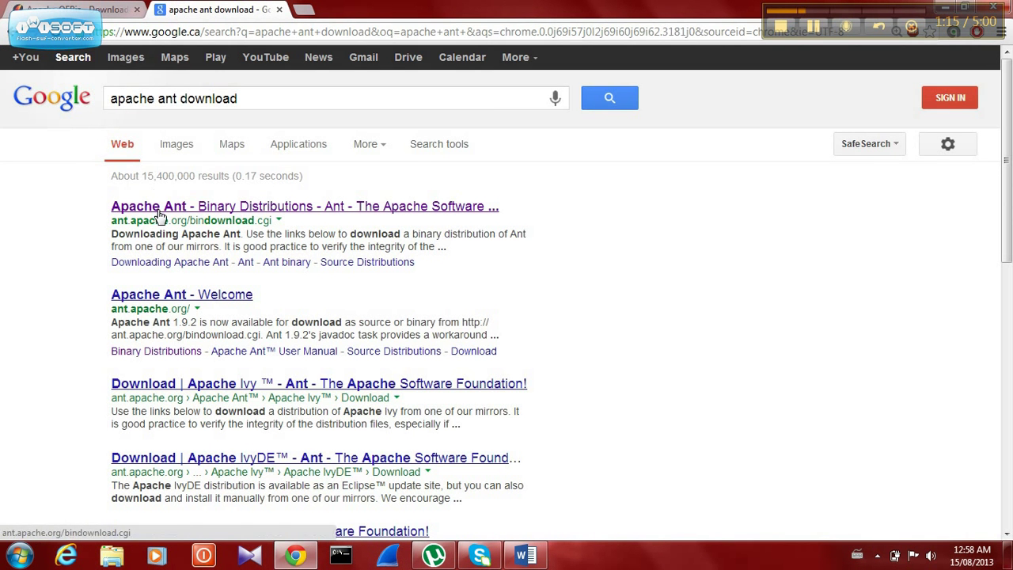
click(161, 218)
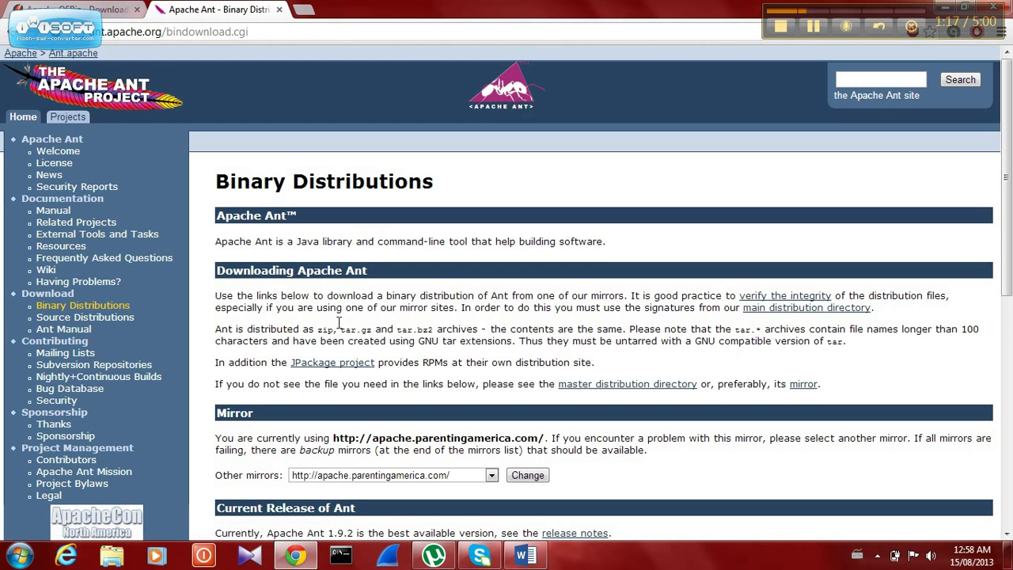
drag(1007, 161, 1009, 299)
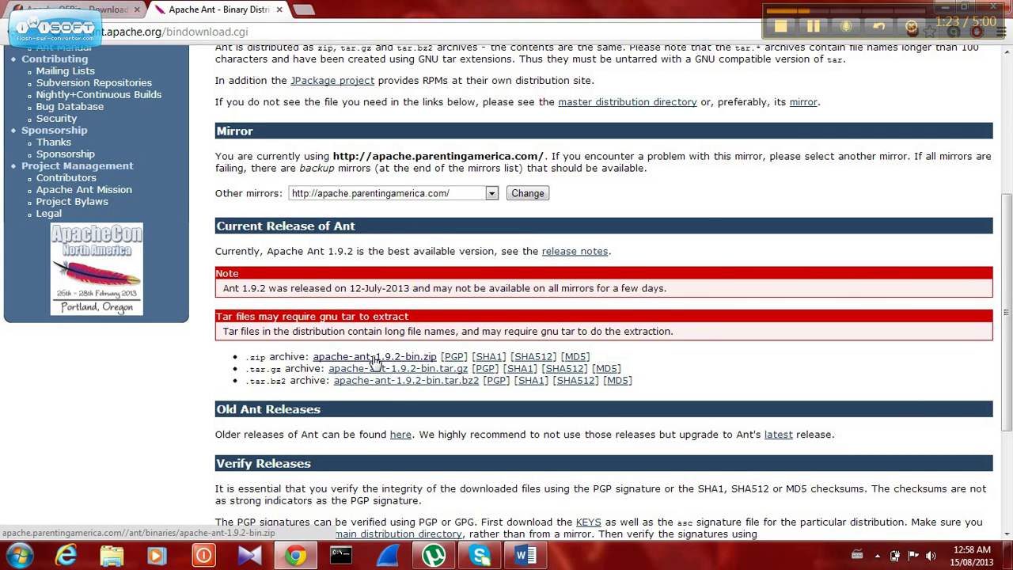
click(378, 360)
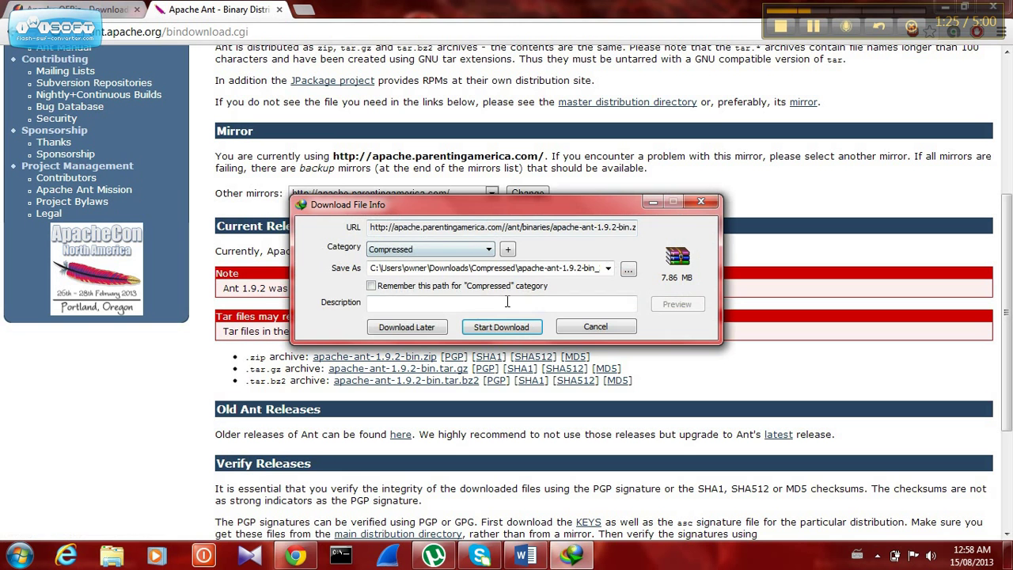
click(501, 327)
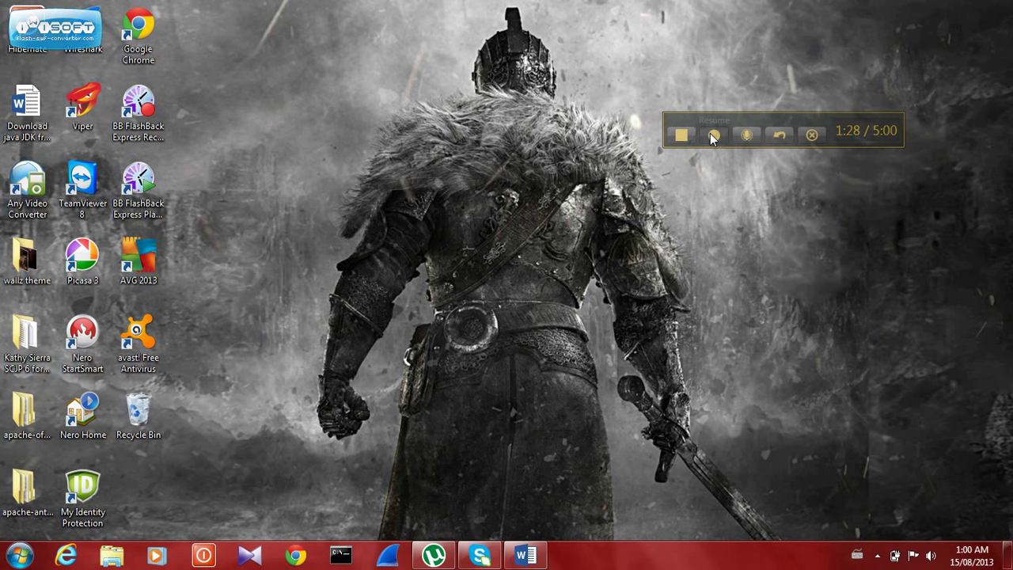
click(713, 135)
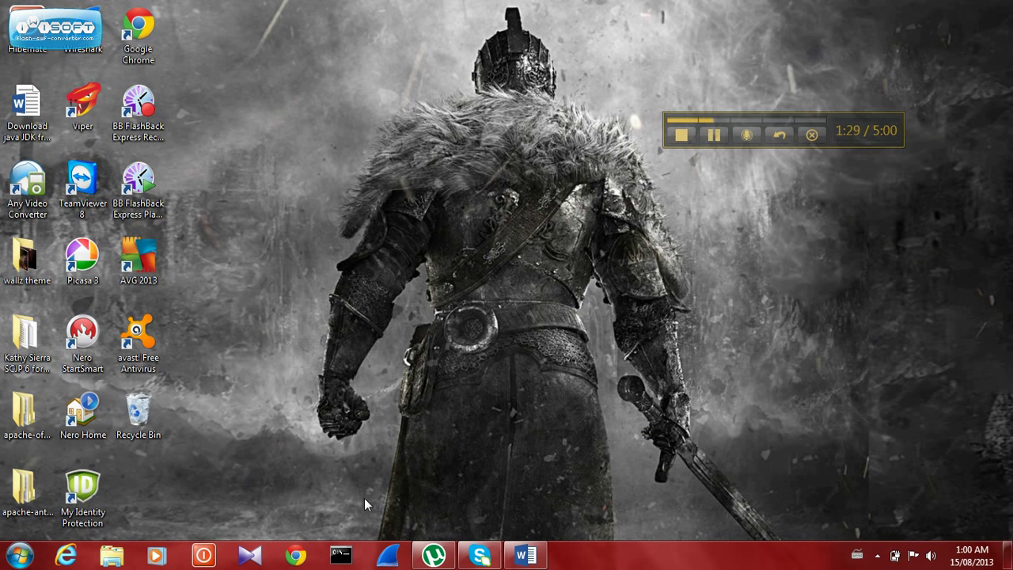
From Computer Properties, reach Environment Variables and begin a new user variable named Java_home
click(19, 556)
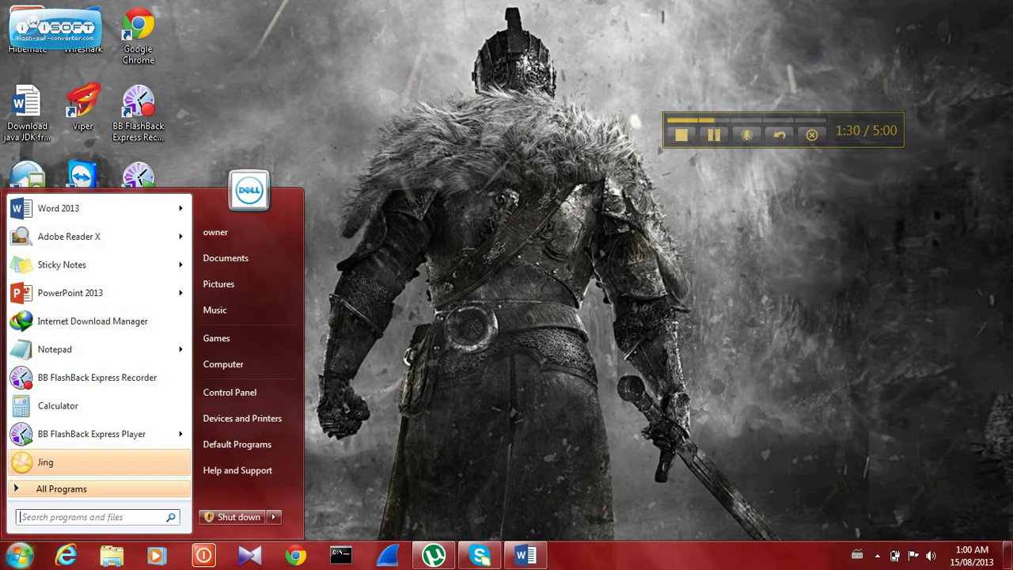
right_click(264, 360)
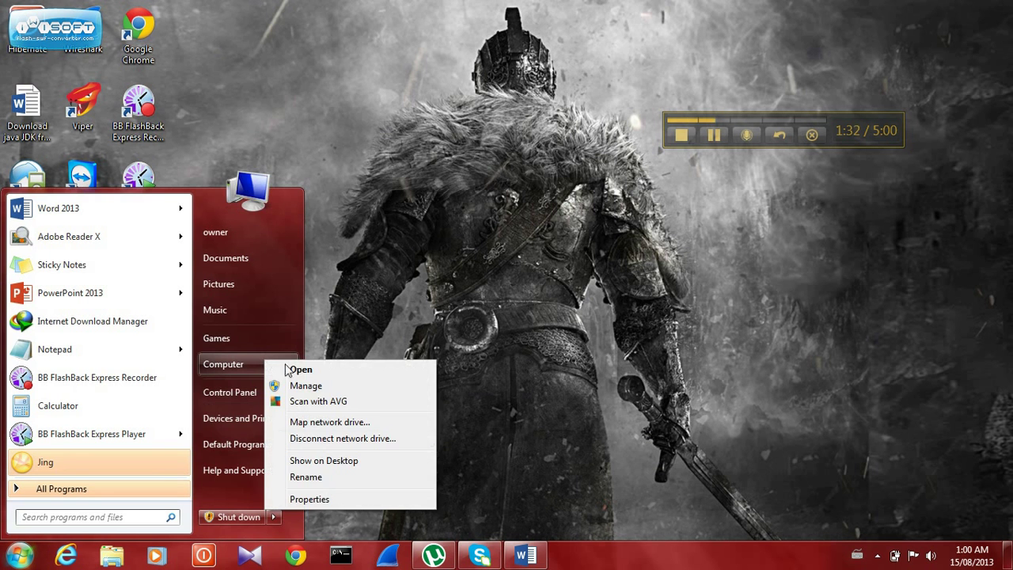
click(345, 498)
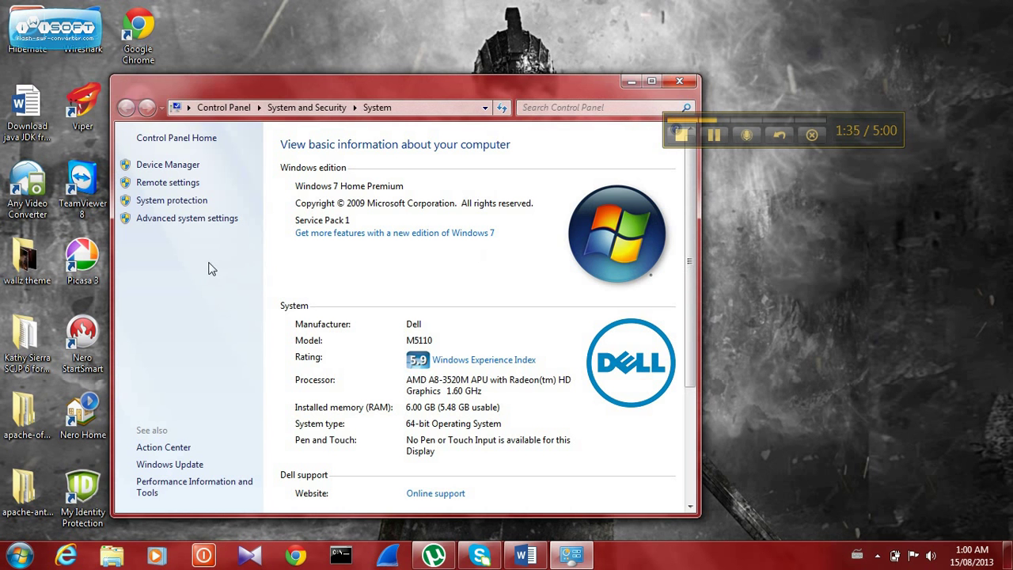
click(221, 221)
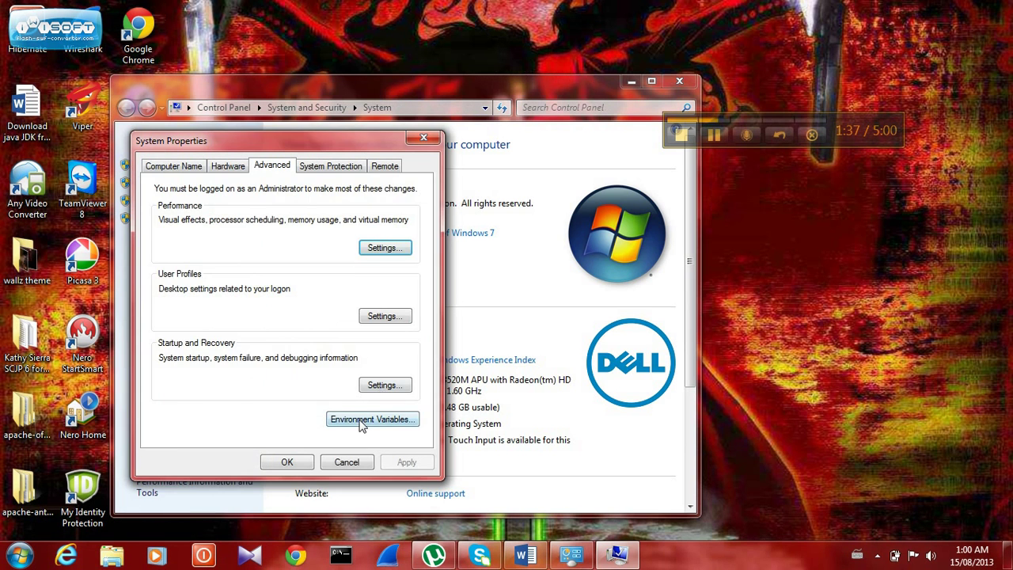
click(362, 420)
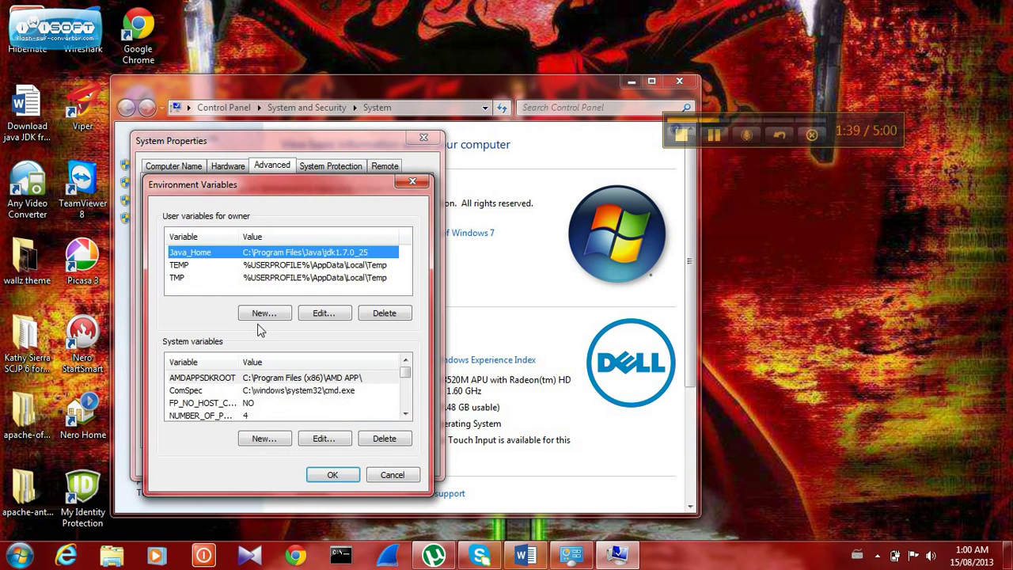
click(274, 312)
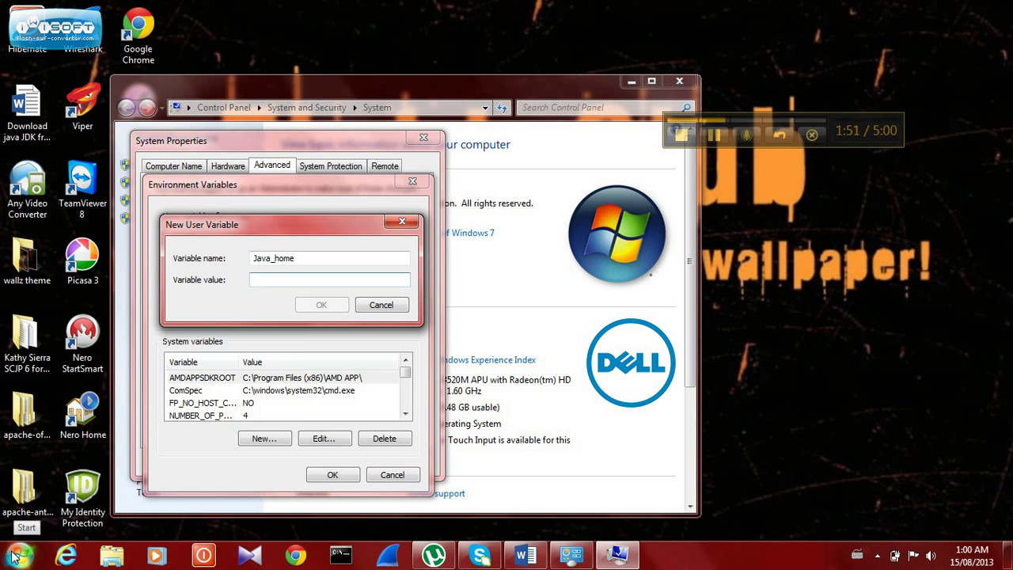
click(16, 556)
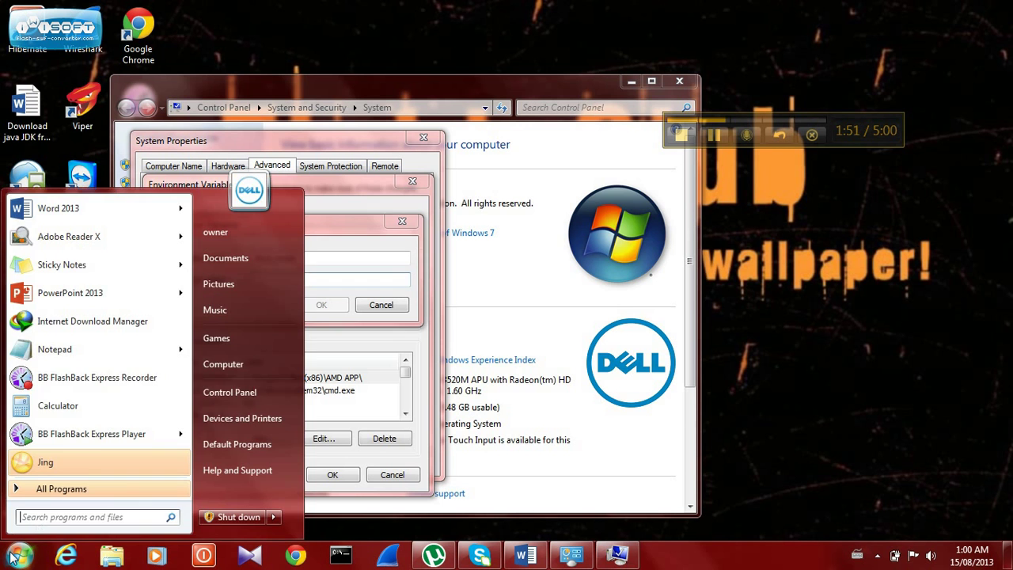
Copy the folder path C:\Program Files\Java\jdk1.7.0_25 from Explorer's address bar
click(246, 369)
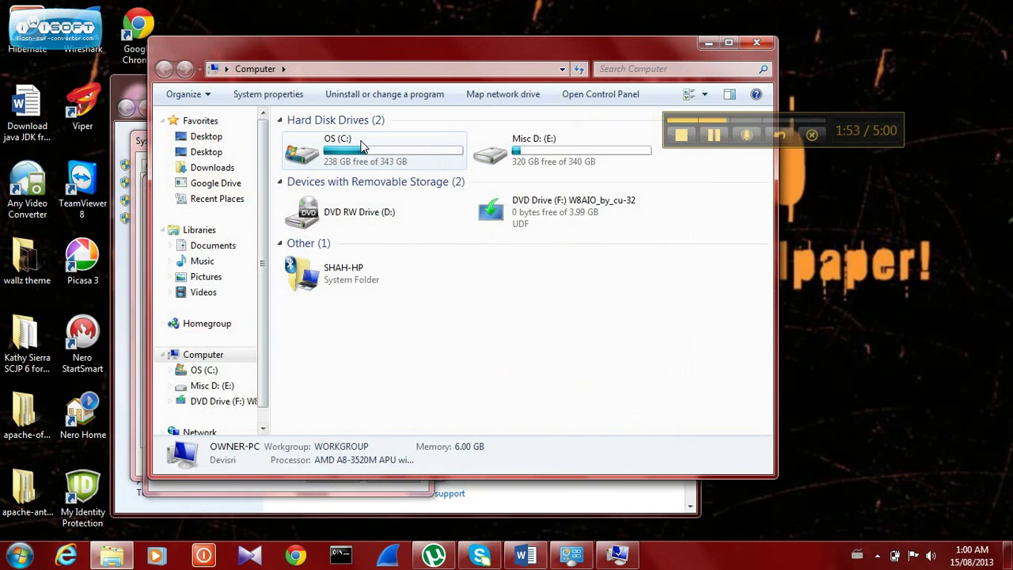
double_click(333, 146)
double_click(332, 175)
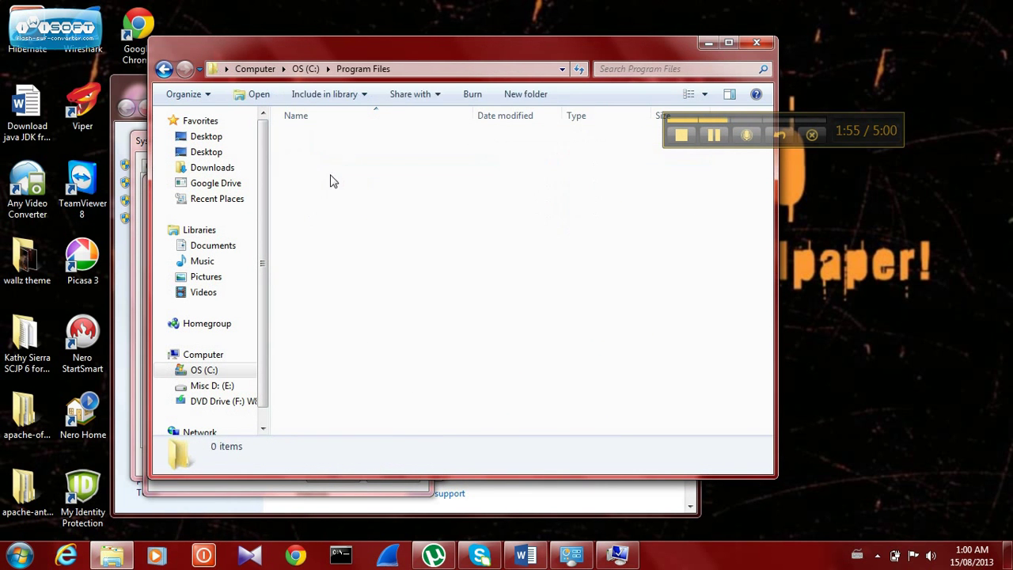
click(315, 357)
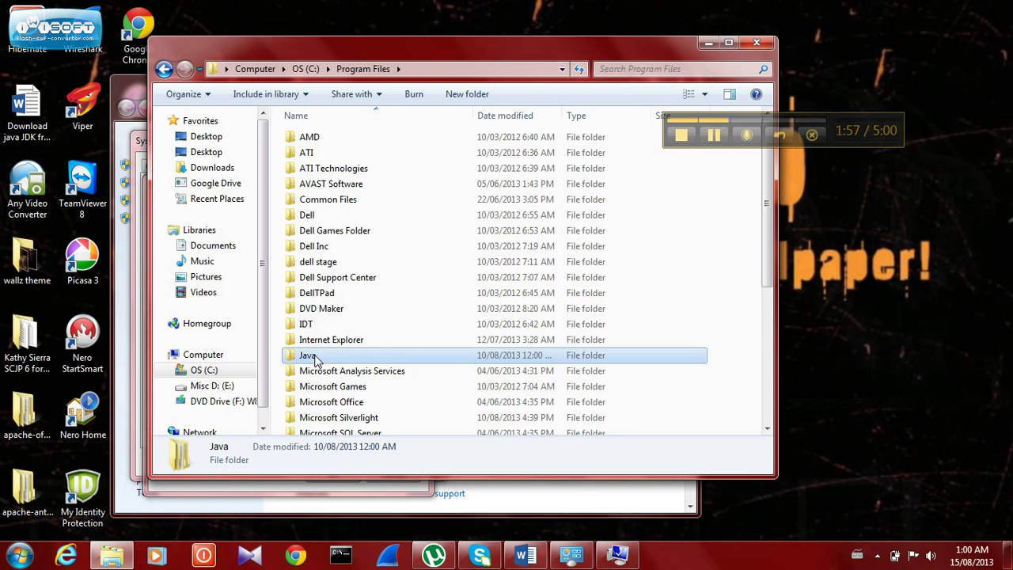
double_click(315, 357)
double_click(353, 136)
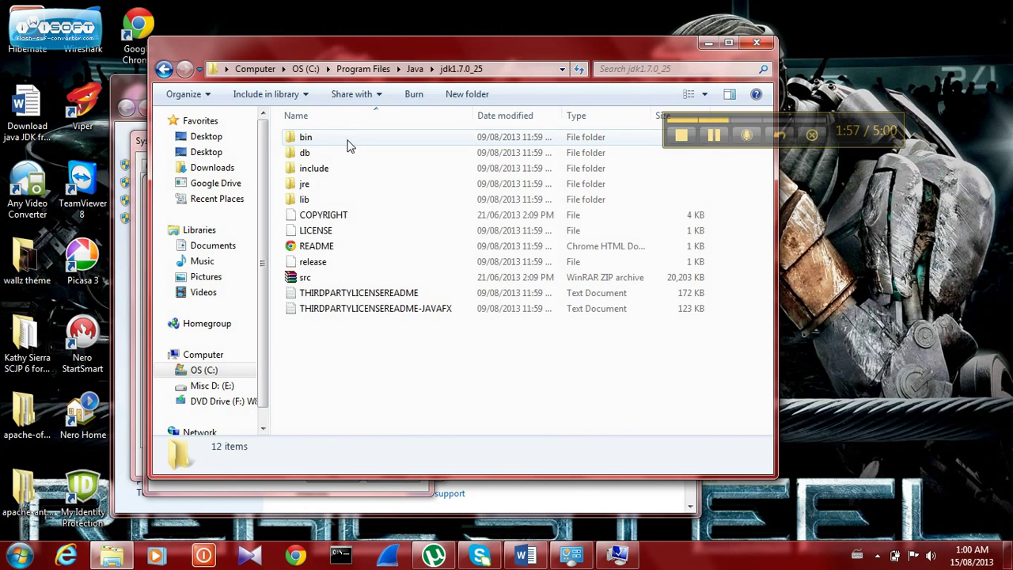
click(521, 70)
key(ctrl+c)
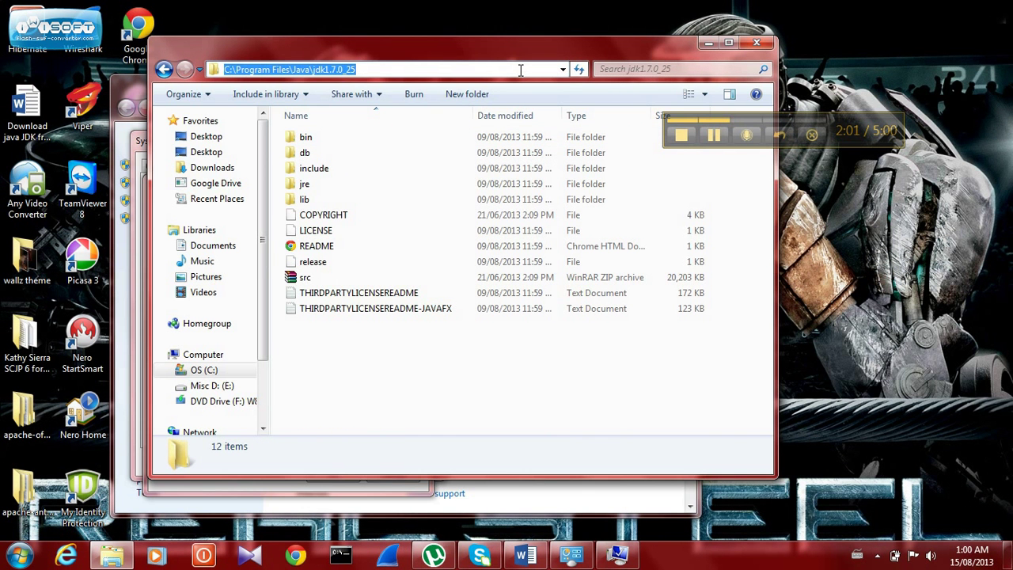
click(758, 43)
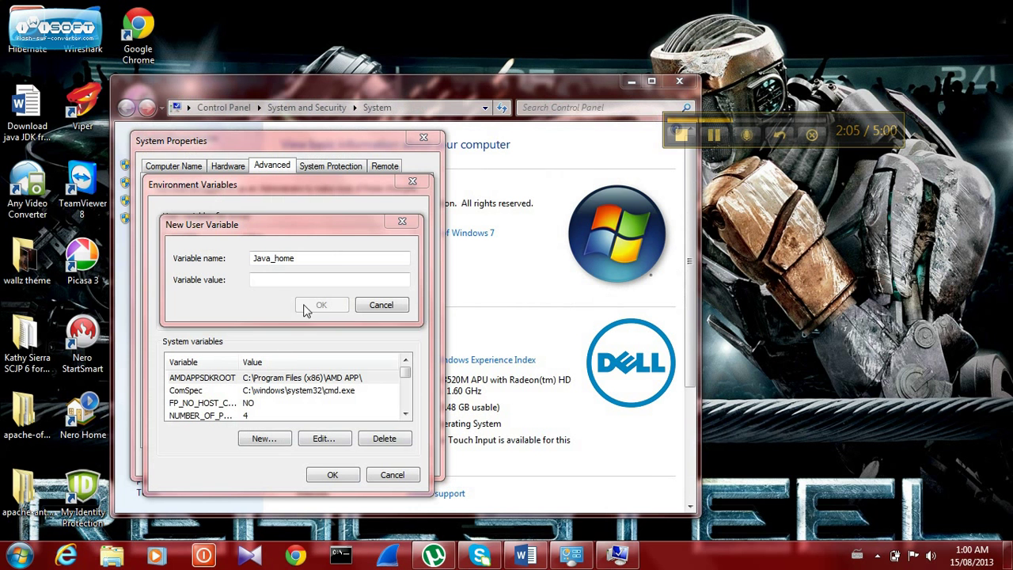
click(324, 281)
Paste C:\Program Files\Java\jdk1.7.0_25 as Java_Home's value and save the variable
key(ctrl+v)
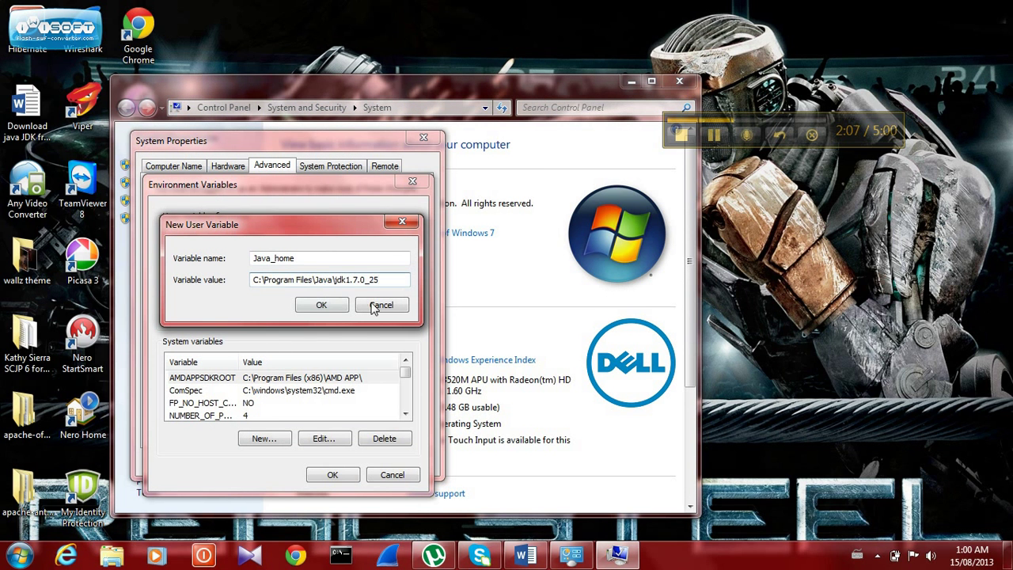
key(Return)
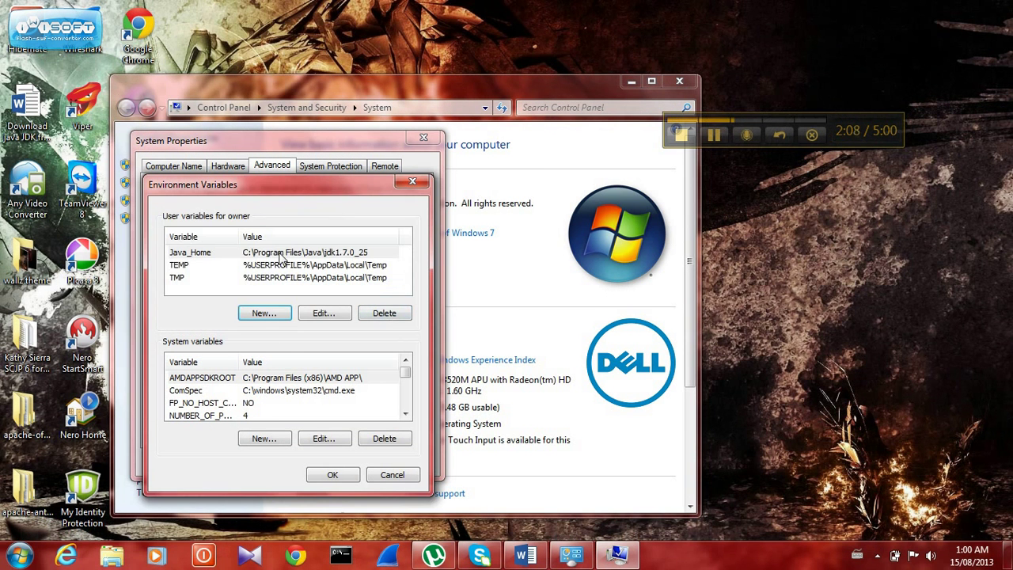
click(277, 255)
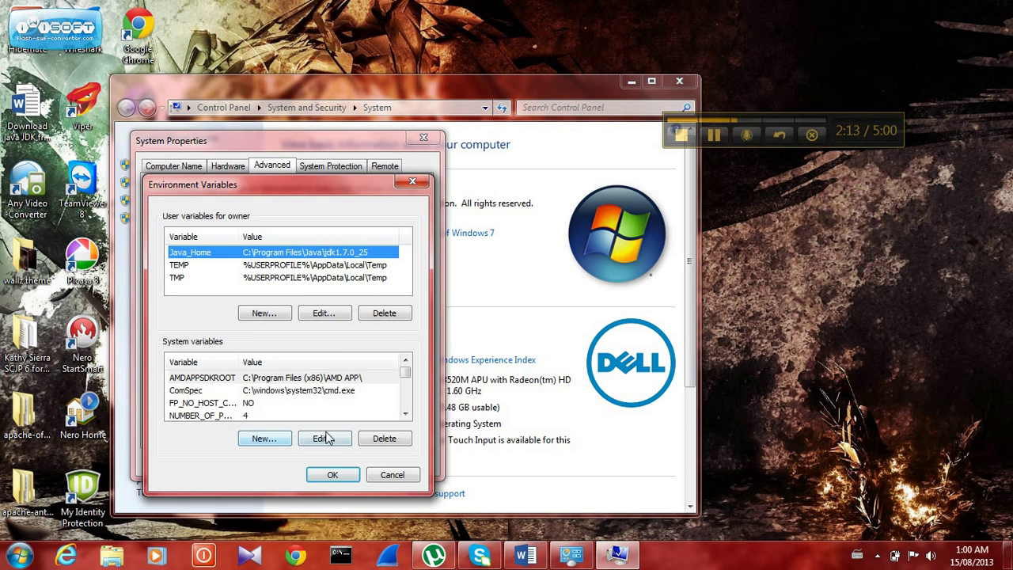
click(273, 389)
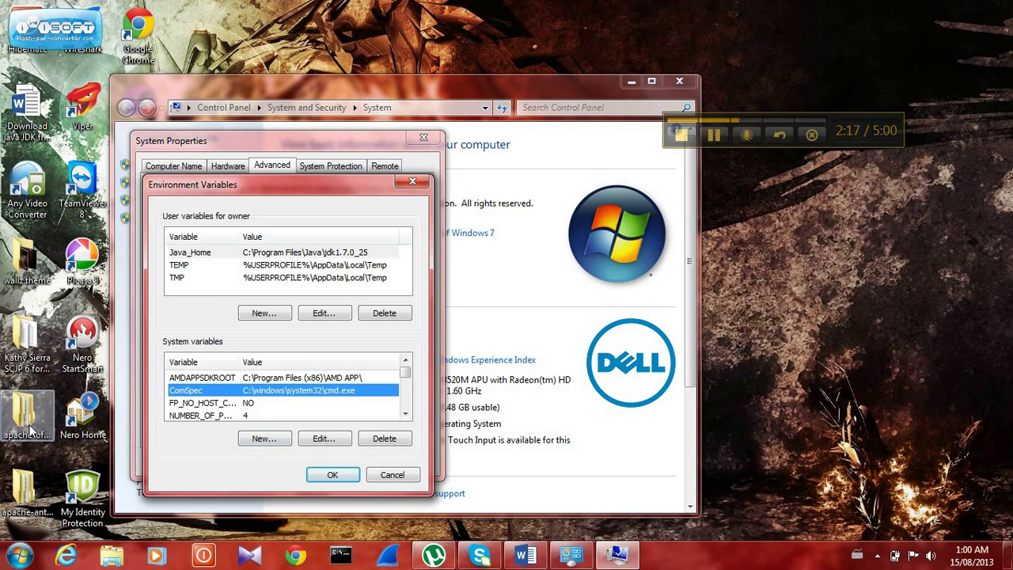
key(super+d)
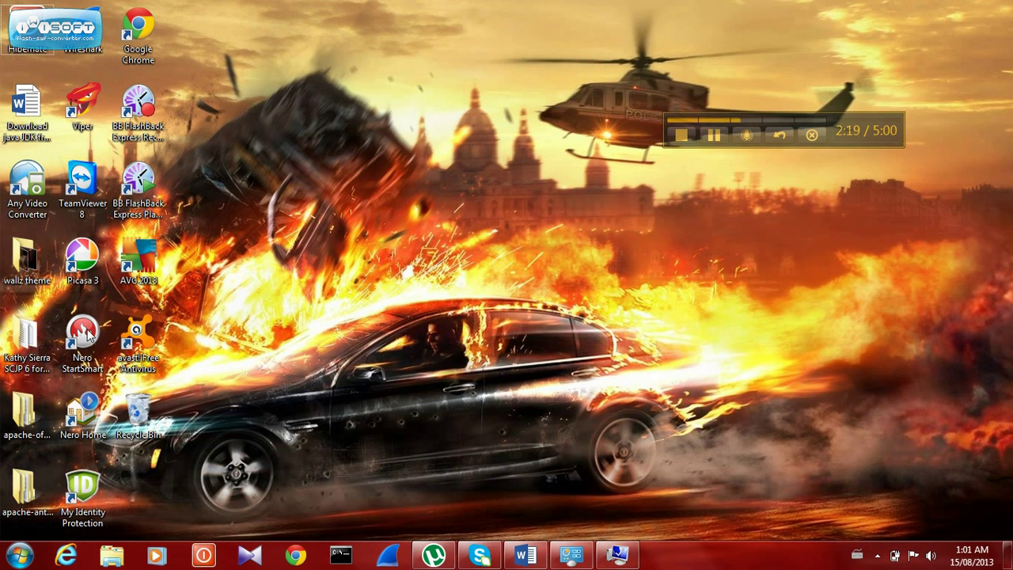
Copy the full path of the desktop's apache-ofbiz\apache-ofbiz-11.04.03 folder
click(29, 431)
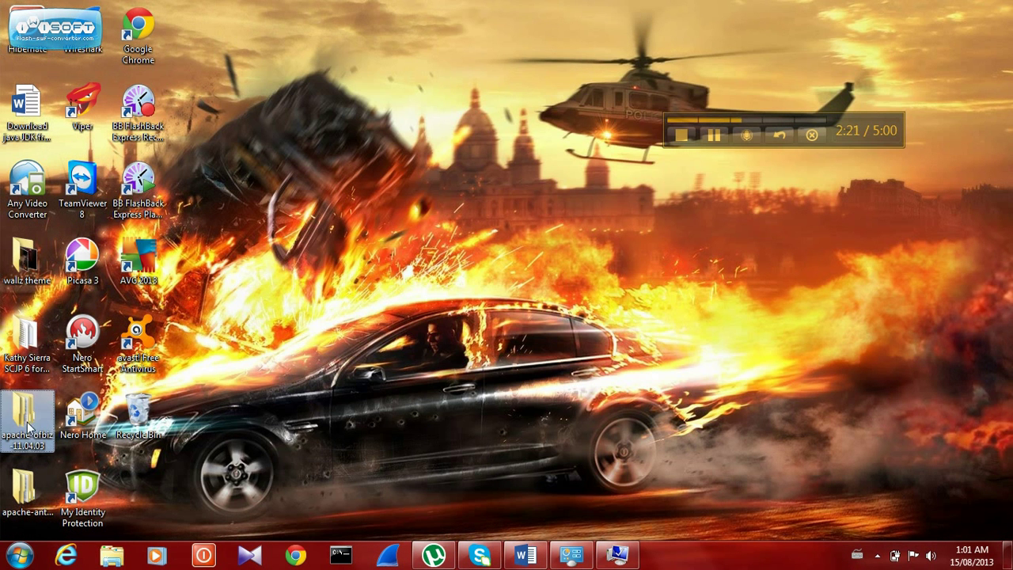
double_click(28, 427)
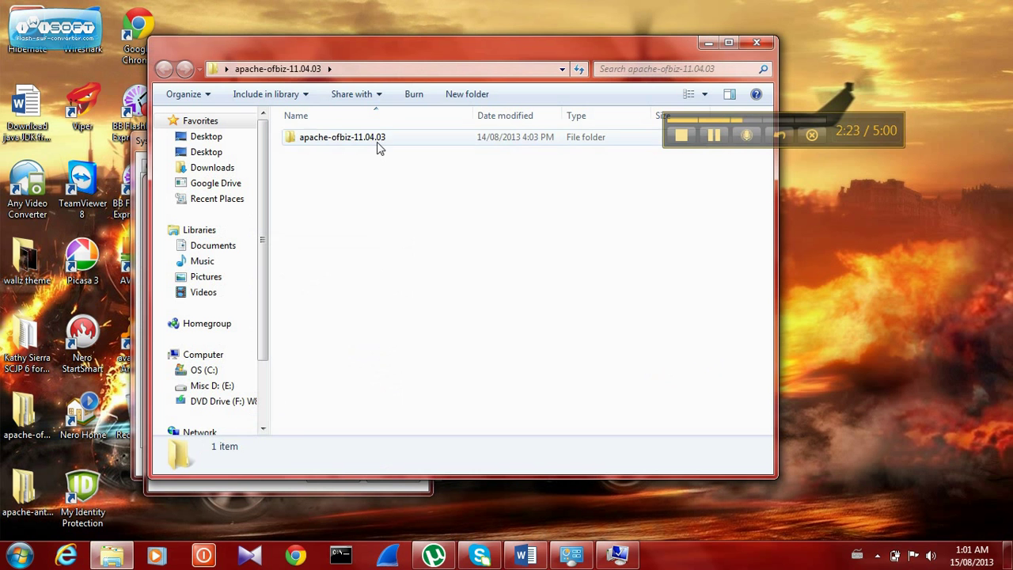
click(378, 145)
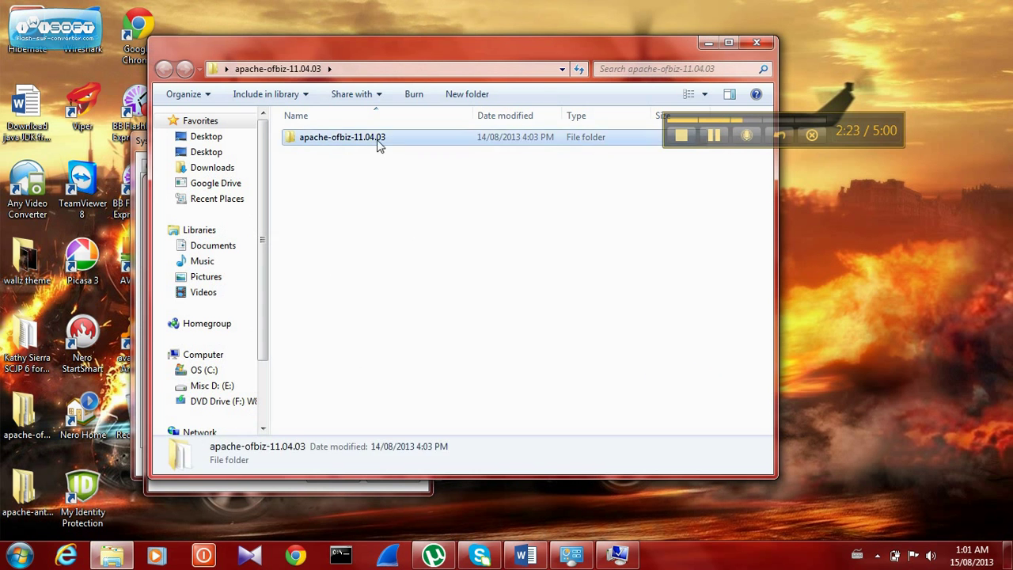
double_click(378, 138)
click(450, 68)
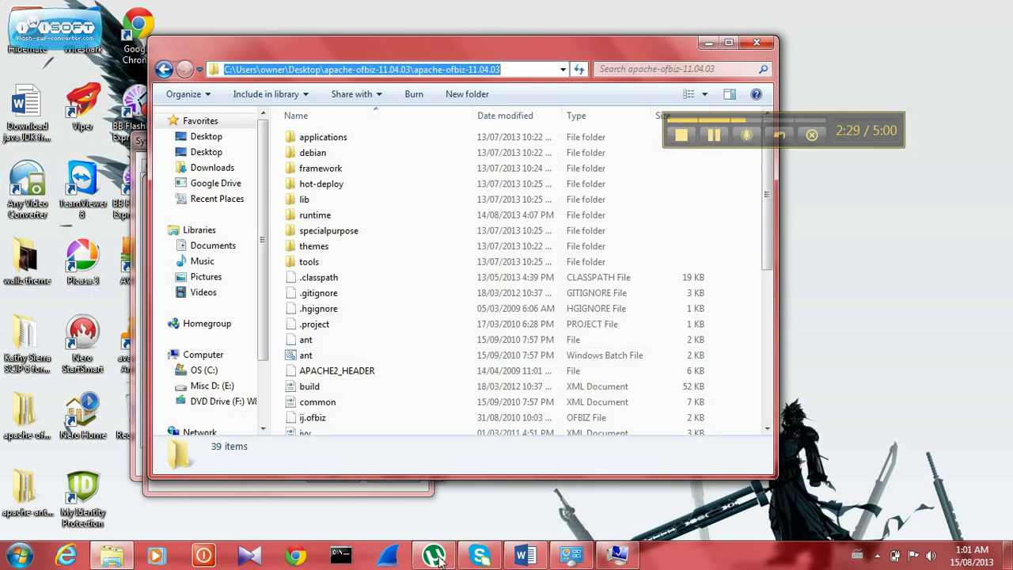
click(618, 554)
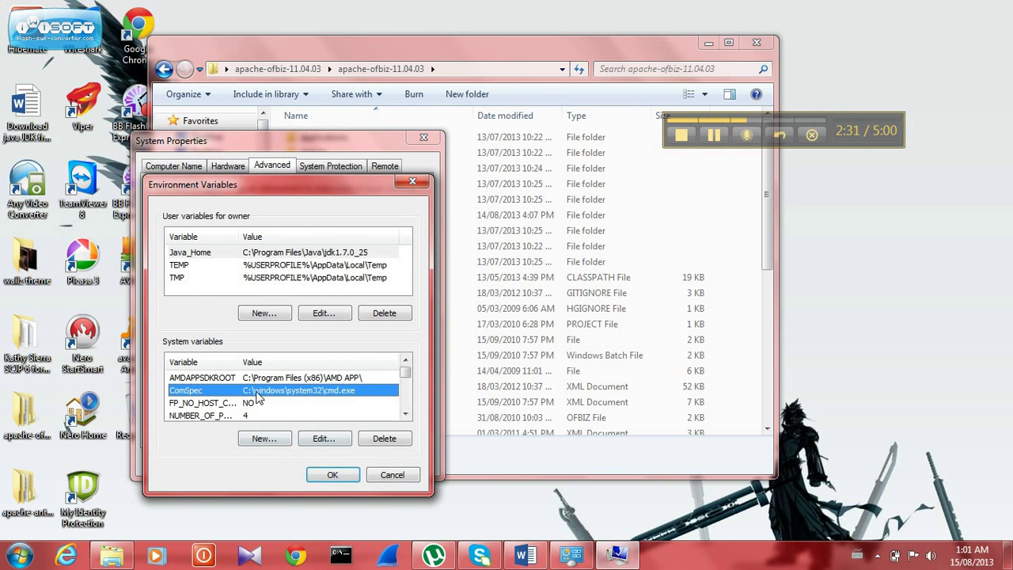
Review the system Path value ending with the apache-ofbiz-11.04.03 folder and save it
key(p)
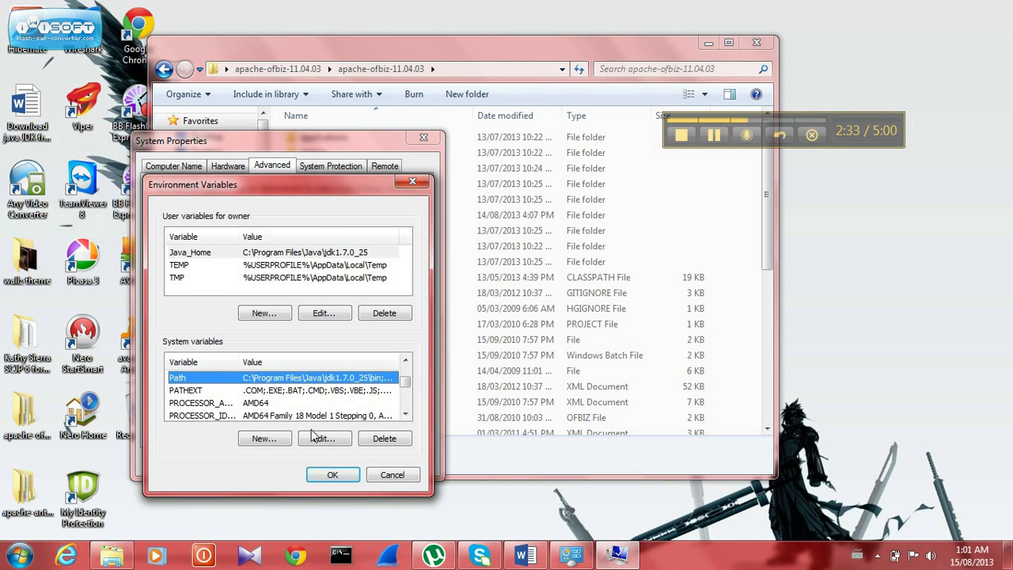
click(325, 439)
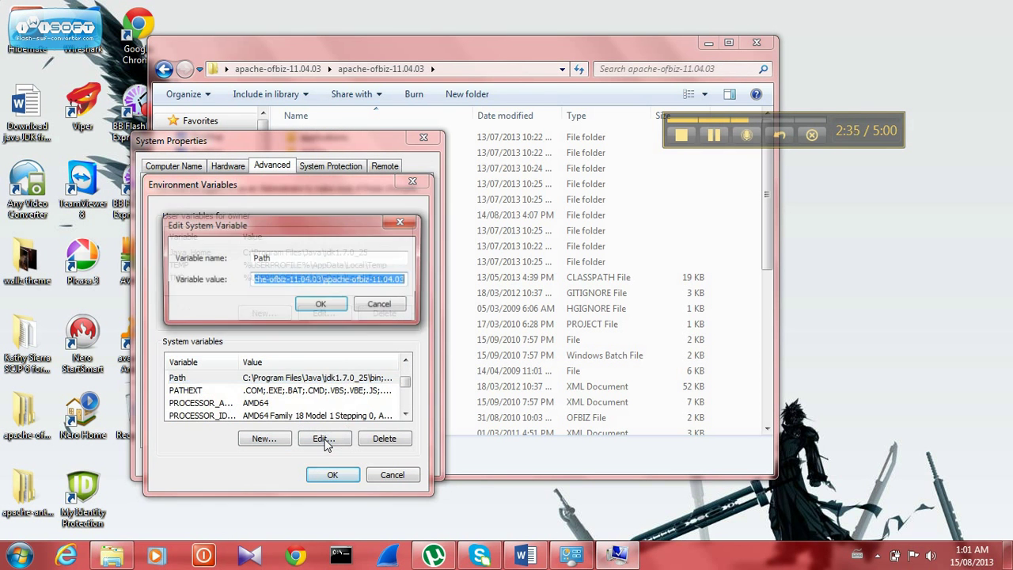
click(270, 258)
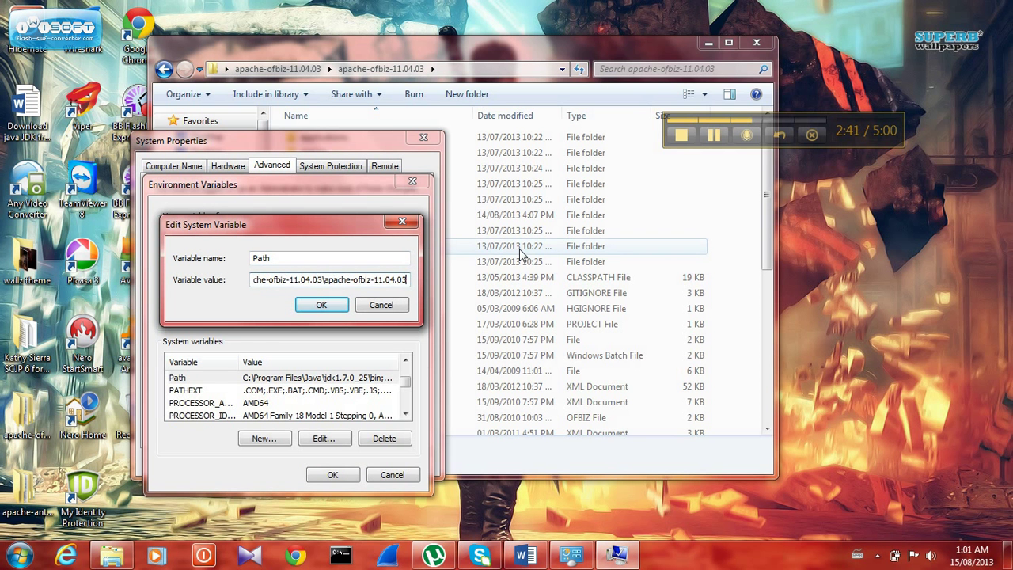
key(Left)
key(Left)
key(Left)
key(Left)
key(Left)
key(Left)
key(Left)
key(Left)
key(Left)
key(Left)
key(Left)
key(Left)
key(Left)
key(Left)
key(Left)
key(Left)
key(Left)
key(Left)
key(Left)
key(Left)
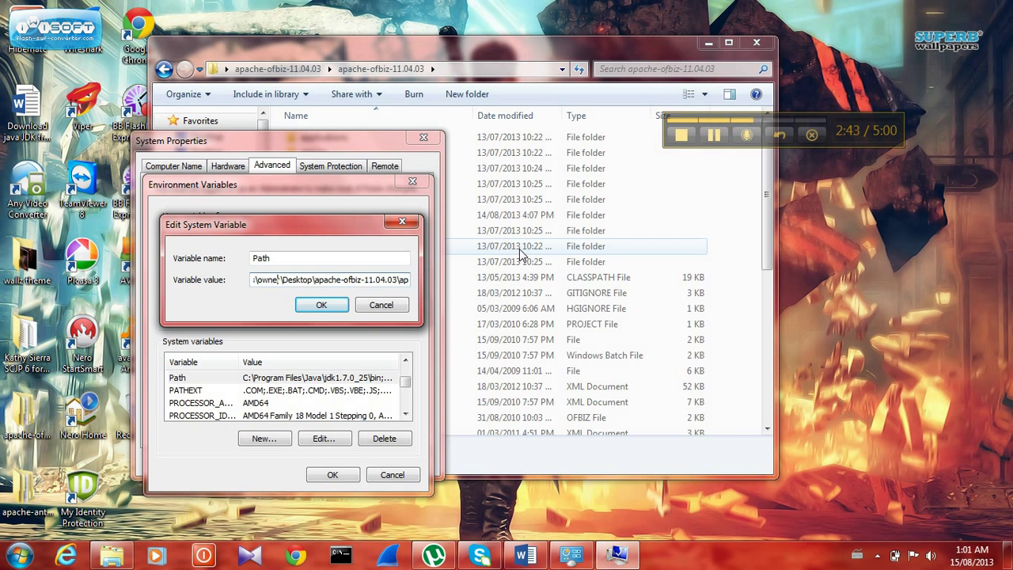
key(Left)
key(Left)
key(Left)
key(Left)
key(Left)
key(Left)
key(Left)
key(Left)
key(Left)
key(Left)
key(Left)
key(Left)
key(Left)
key(Left)
key(Left)
key(Left)
key(Left)
key(Left)
key(Left)
key(Left)
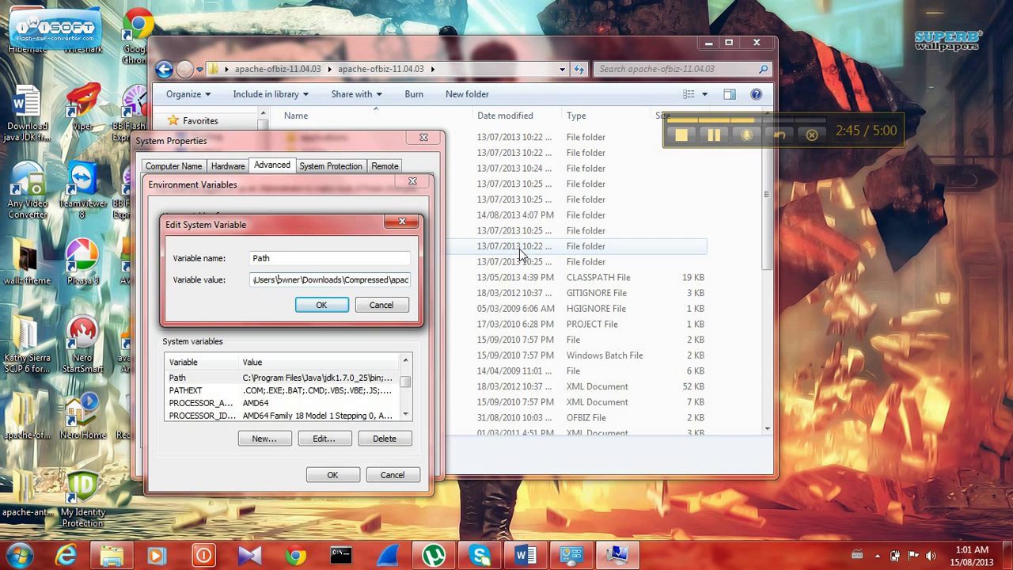
key(Left)
key(Left)
key(Left)
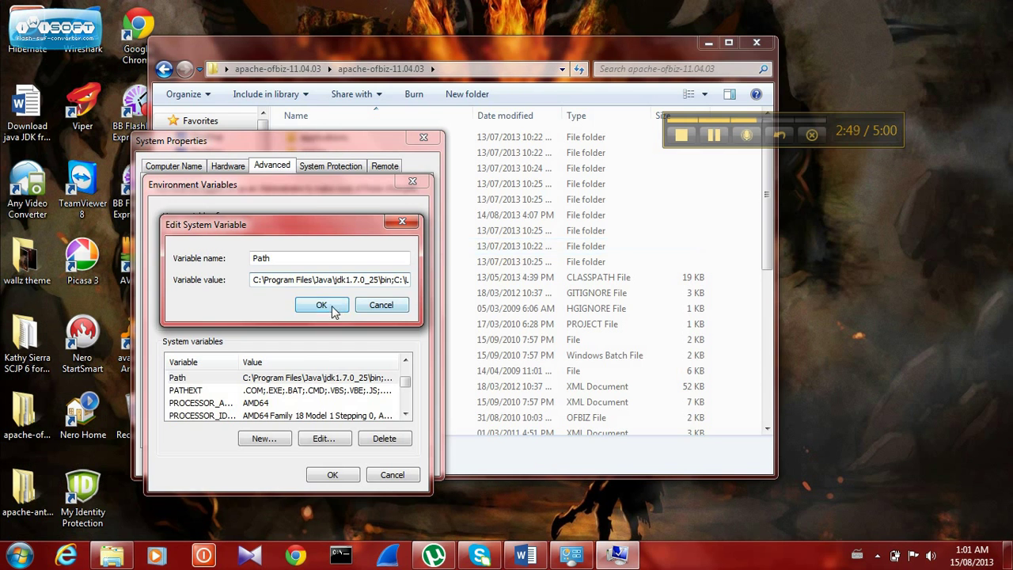
click(321, 305)
click(714, 135)
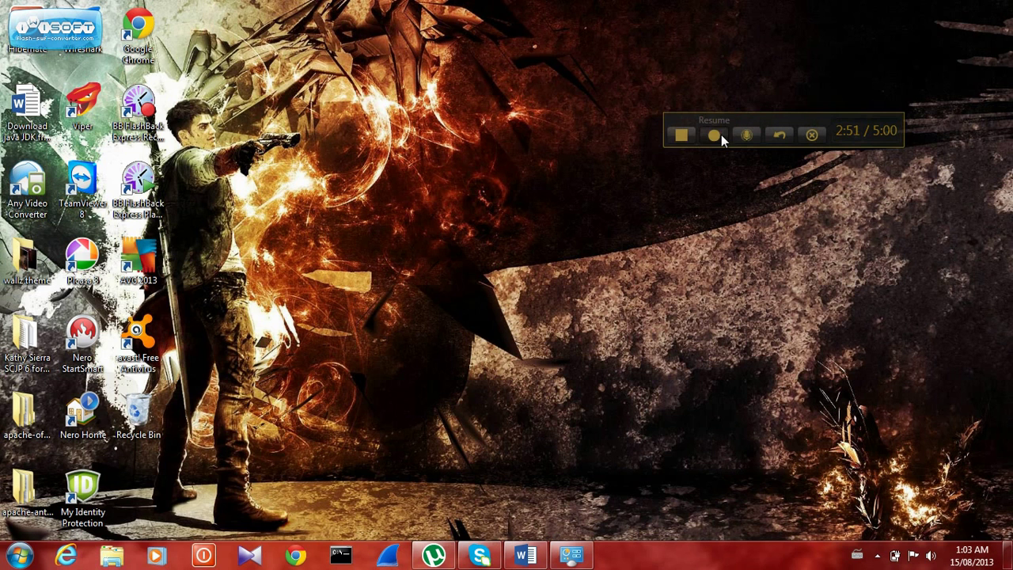
Open apache-ant\apache-ant-1.9.2\bin from the desktop and display its full path
click(721, 134)
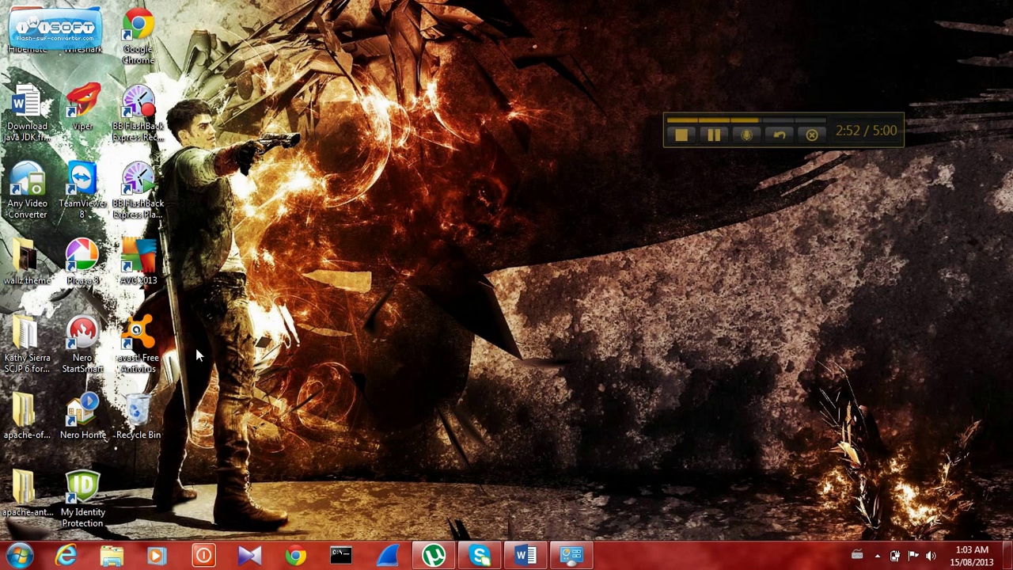
double_click(22, 485)
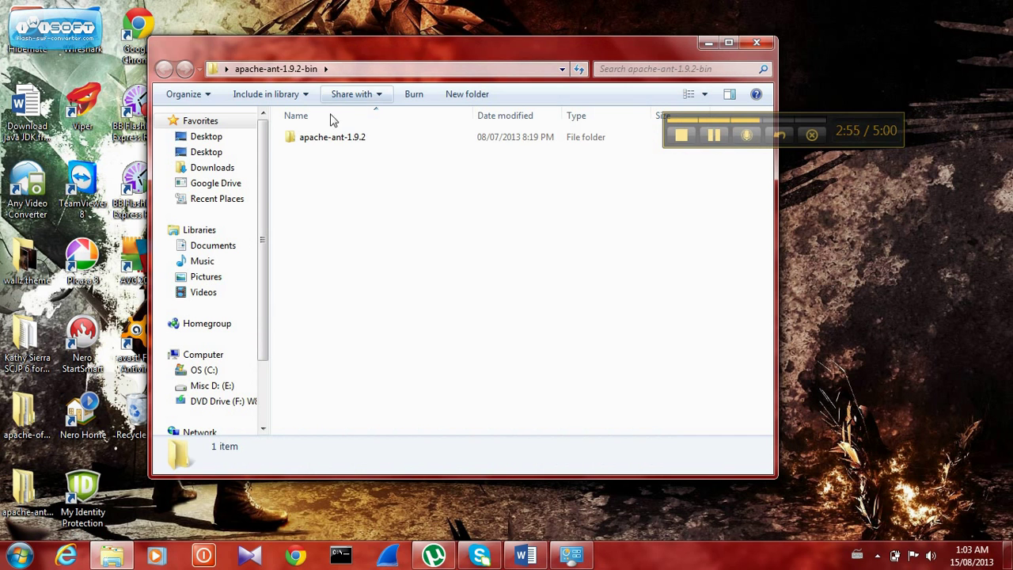
click(323, 143)
double_click(322, 148)
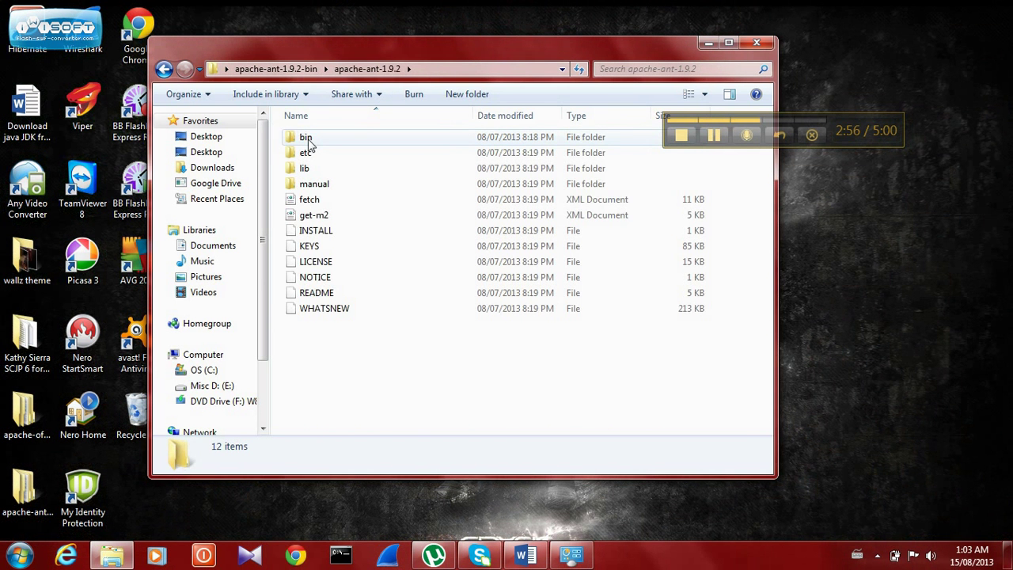
double_click(308, 141)
click(467, 70)
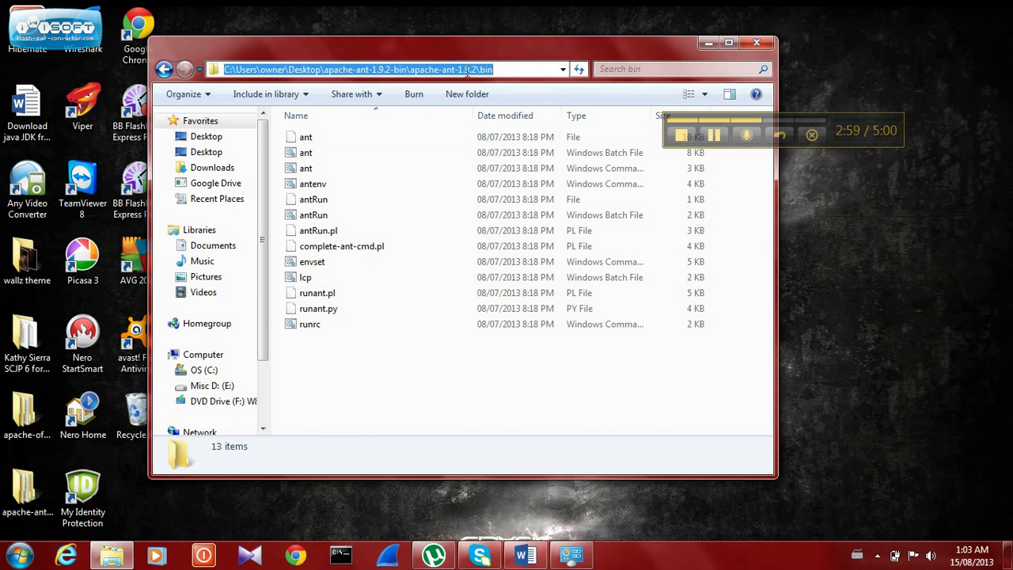
click(19, 555)
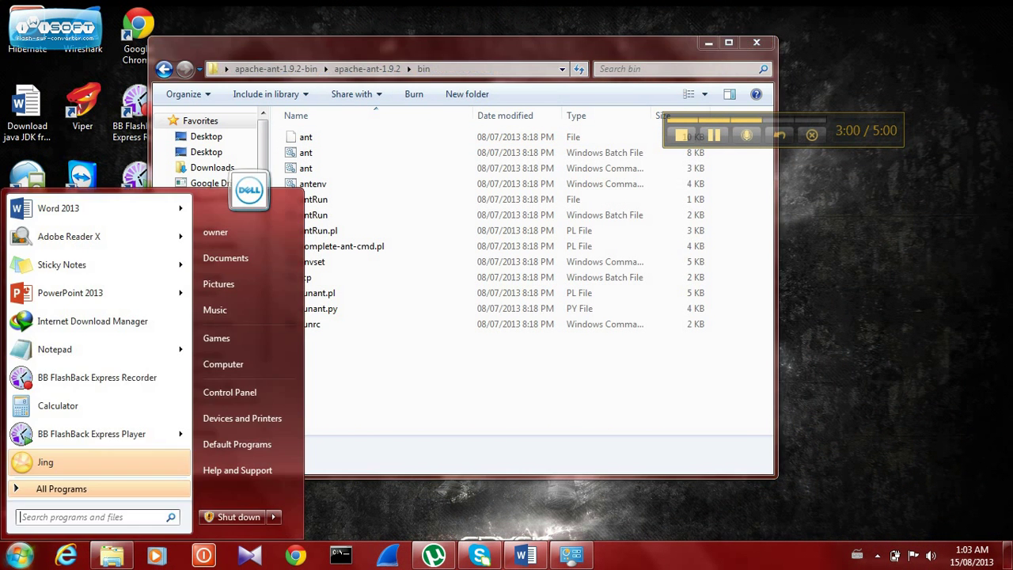
Reopen the Environment Variables dialog from Computer's system Properties via Advanced system settings
right_click(256, 362)
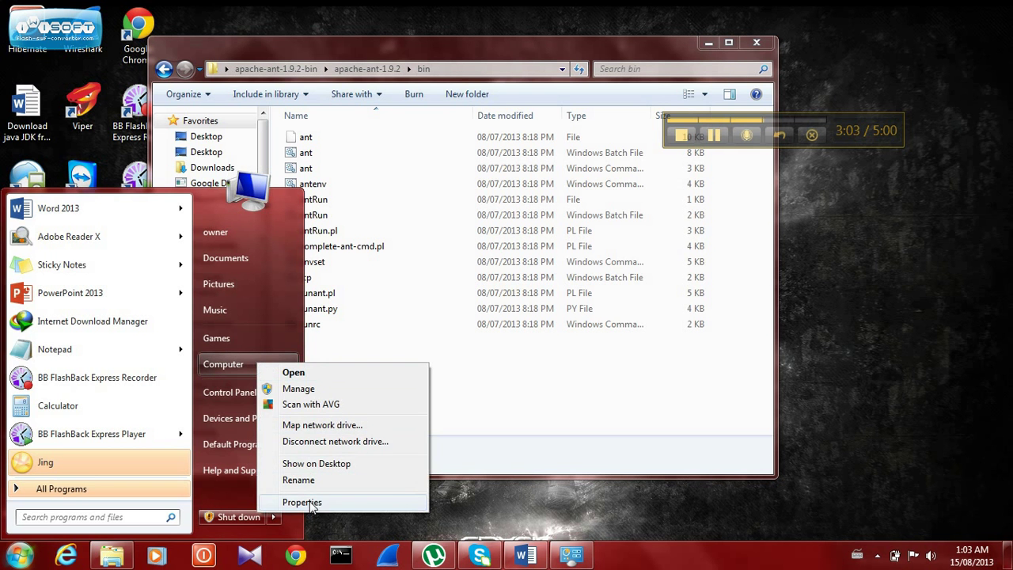
click(310, 501)
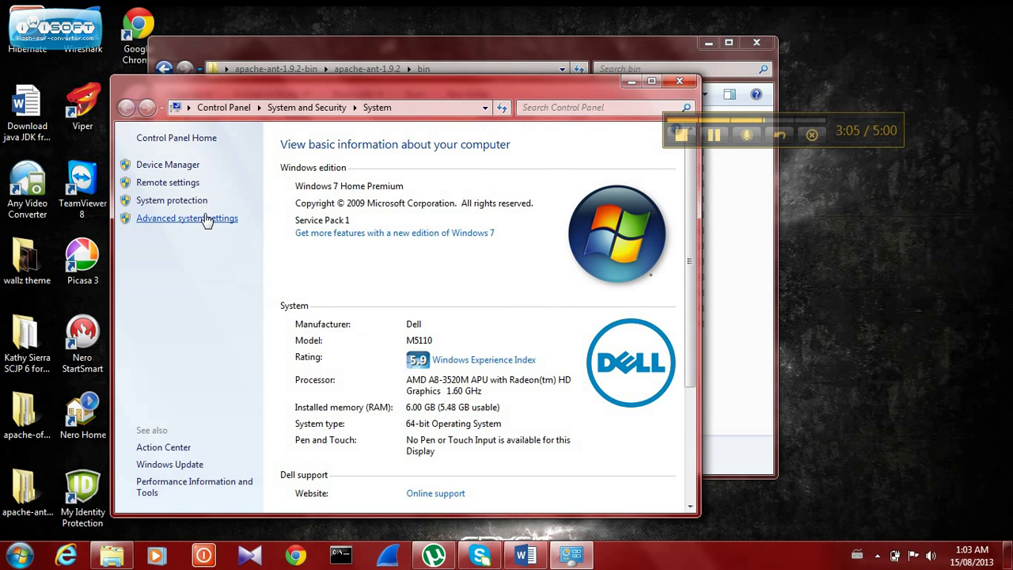
click(204, 217)
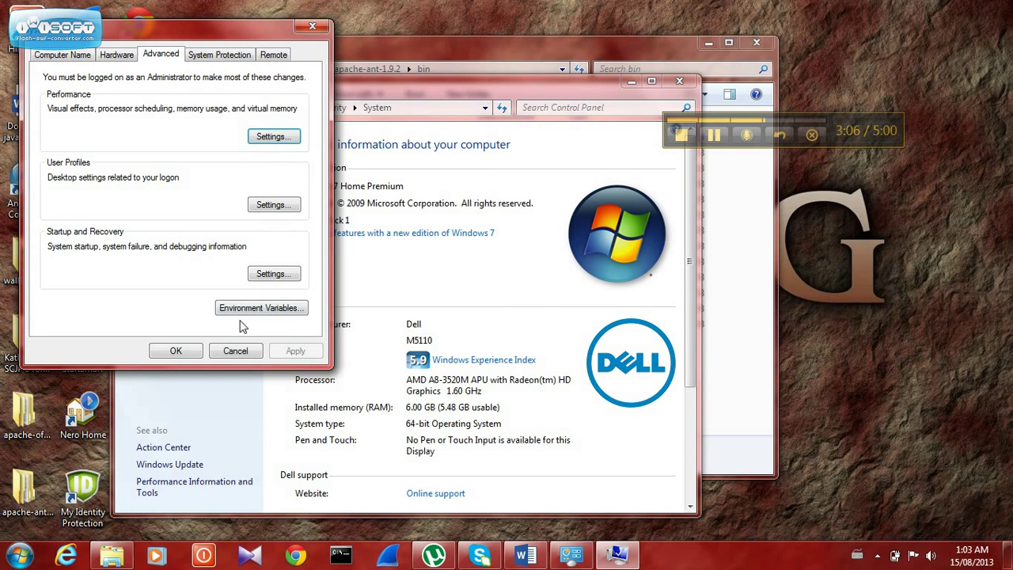
click(243, 287)
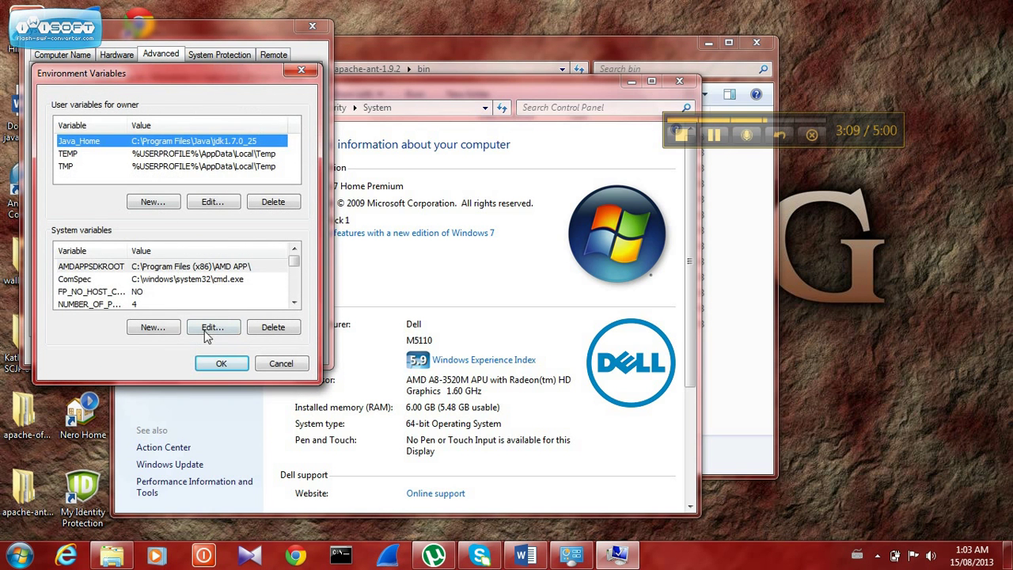
Select the Path system variable and open it for editing
click(170, 292)
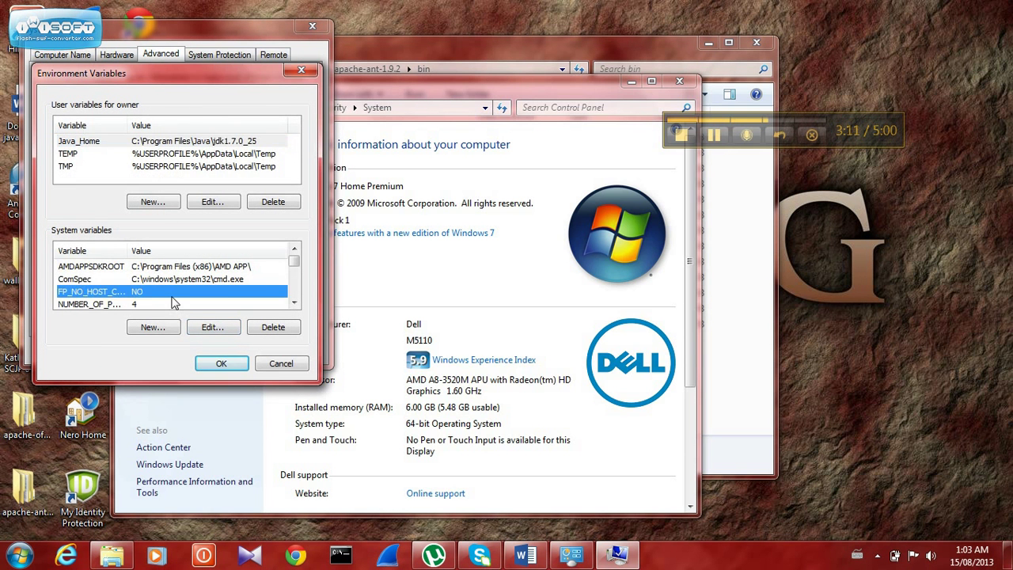
key(p)
click(208, 326)
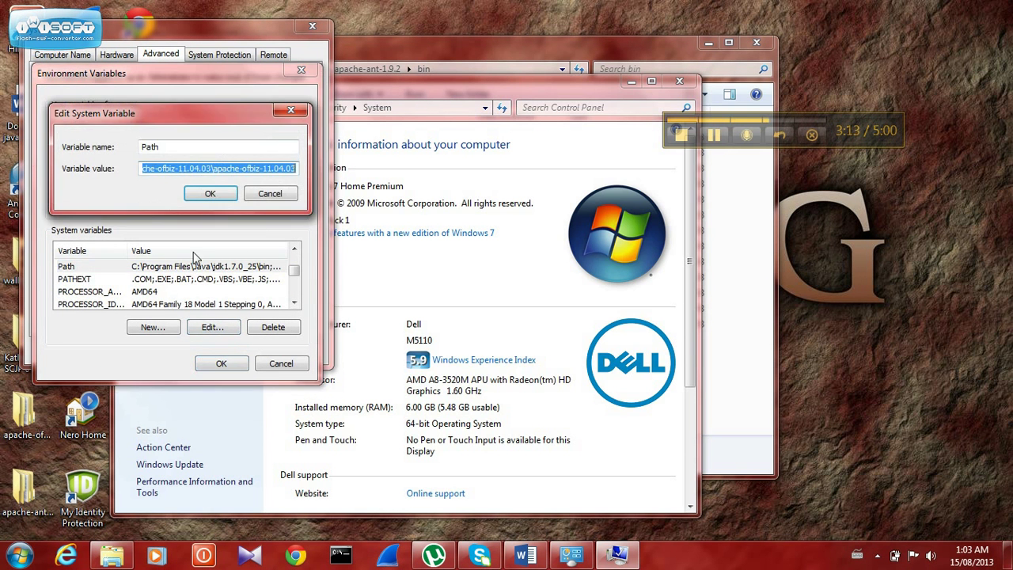
Paste the apache-ant-1.9.2\bin folder path into the Path value and confirm it
click(218, 168)
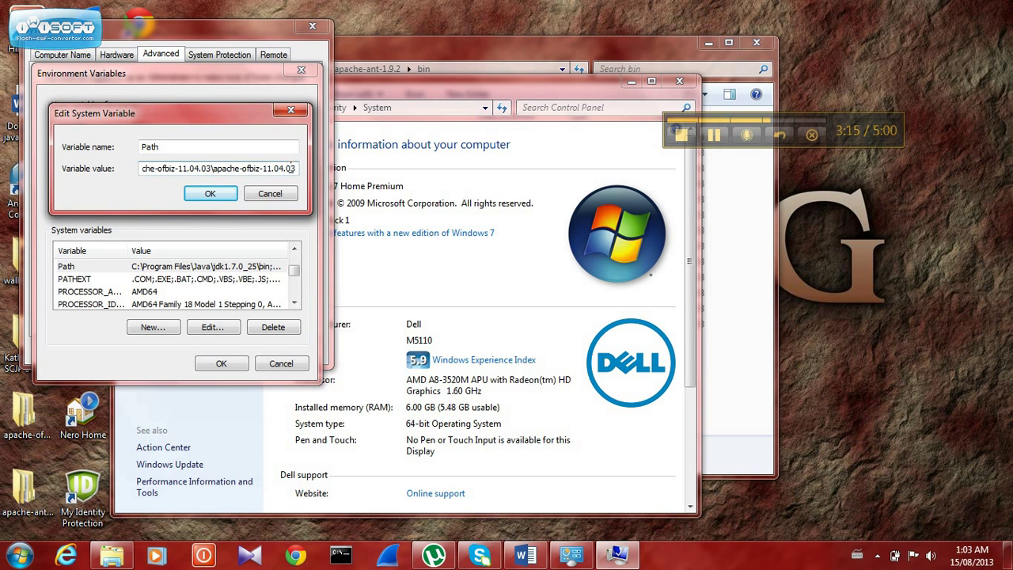
click(293, 168)
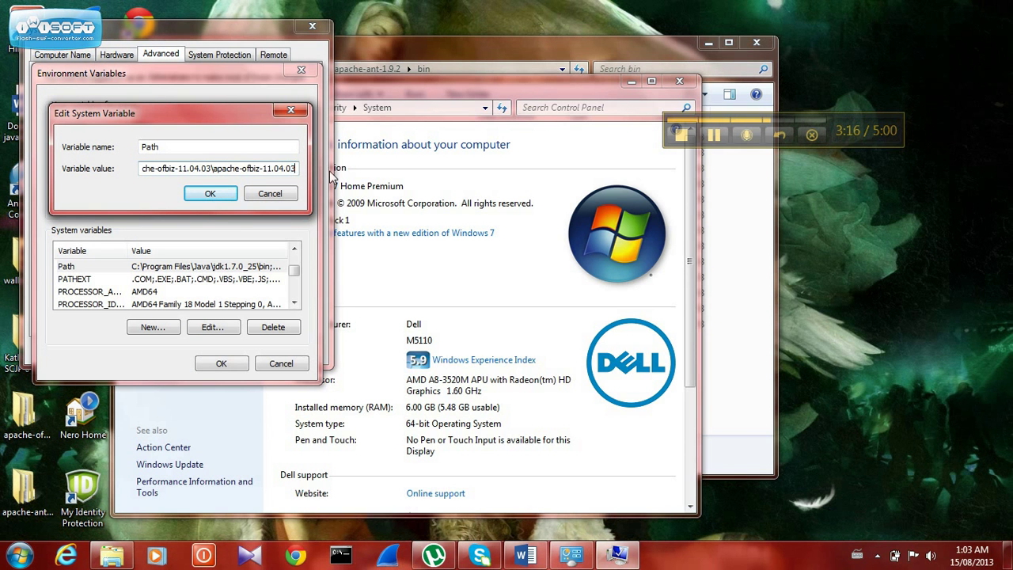
key(Left)
key(Left)
key(Left)
key(Left)
key(Left)
key(Left)
key(Left)
key(Left)
key(Left)
key(Left)
key(Left)
key(Left)
key(Left)
key(Left)
key(Left)
key(Left)
key(Left)
key(Left)
key(Left)
key(Left)
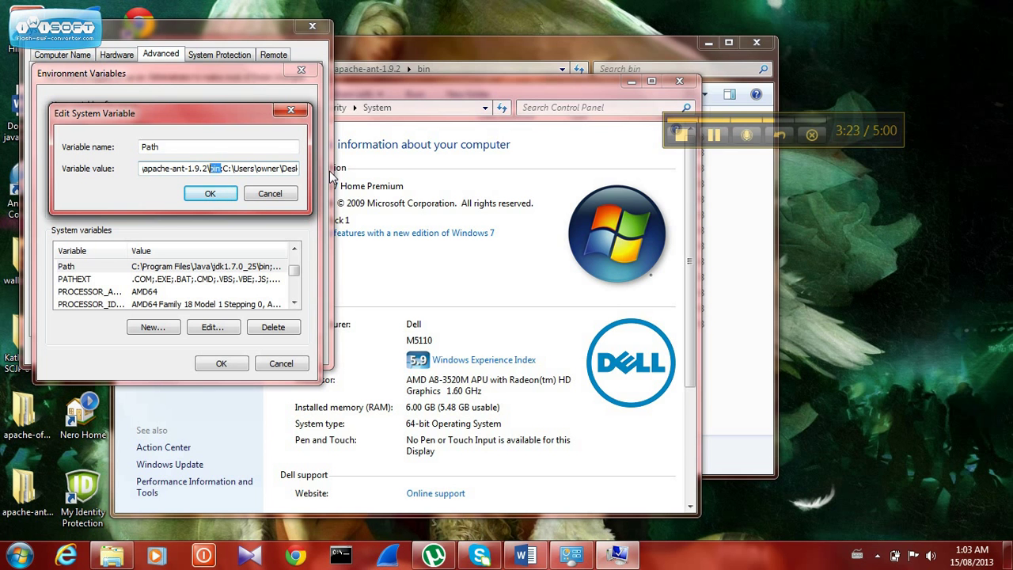
key(shift+Left)
key(shift+Left)
key(shift+Left)
key(shift+Left)
key(shift+Left)
key(shift+Left)
key(shift+Left)
key(shift+Left)
key(shift+Left)
key(shift+Left)
key(shift+Left)
key(shift+Left)
key(shift+Left)
key(shift+Left)
key(shift+Left)
key(shift+Left)
key(shift+Left)
key(shift+Left)
key(shift+Left)
key(shift+Left)
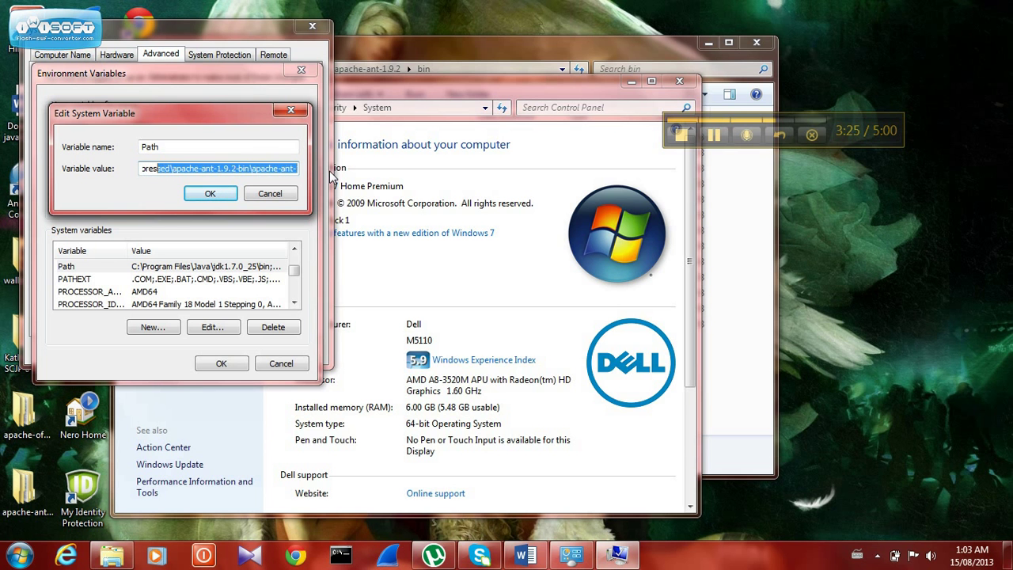
key(shift+Left)
key(shift+Left)
key(shift+Left)
key(shift+Left)
key(shift+Left)
key(shift+Left)
key(shift+Left)
key(shift+Left)
key(shift+Left)
key(shift+Left)
key(shift+Left)
key(shift+Left)
key(shift+Left)
key(shift+Left)
key(shift+Left)
key(shift+Left)
key(shift+Left)
key(shift+Left)
key(shift+Left)
key(shift+Left)
key(shift+Left)
key(shift+Left)
key(shift+Left)
key(shift+Left)
key(shift+Left)
key(shift+Left)
key(shift+Left)
key(shift+Left)
key(shift+Left)
key(shift+Left)
key(shift+Left)
key(shift+Left)
key(shift+Left)
key(shift+Left)
key(shift+Left)
key(shift+Left)
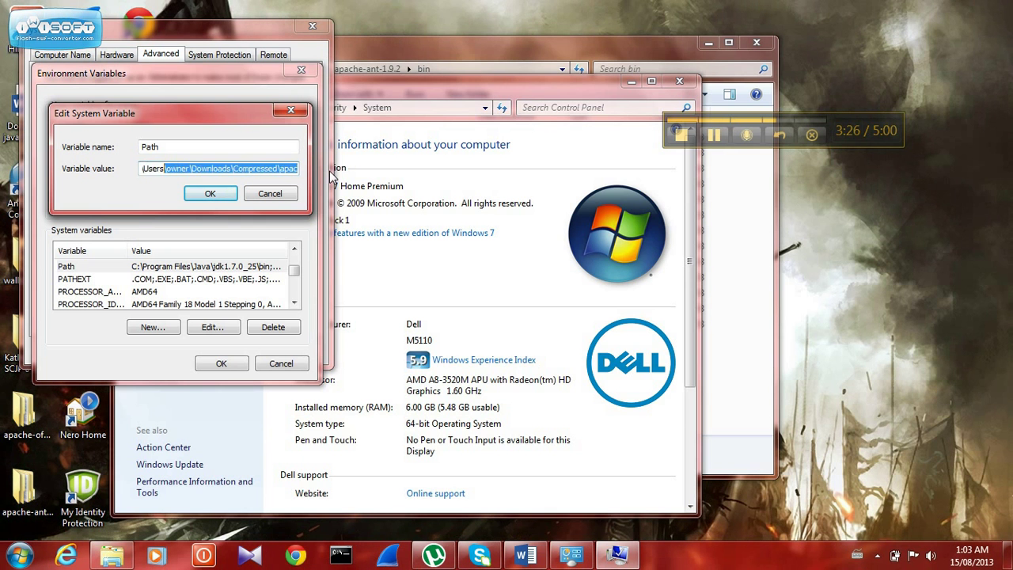
key(shift+Right)
key(shift+Right)
key(shift+Right)
key(shift+Right)
key(shift+Right)
key(shift+Right)
key(shift+Right)
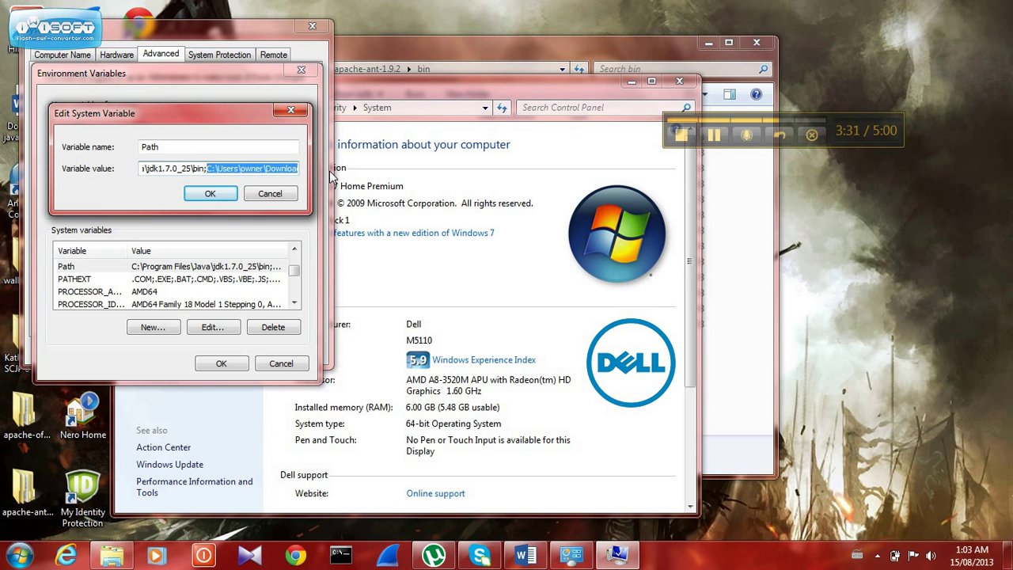
key(ctrl+v)
click(210, 194)
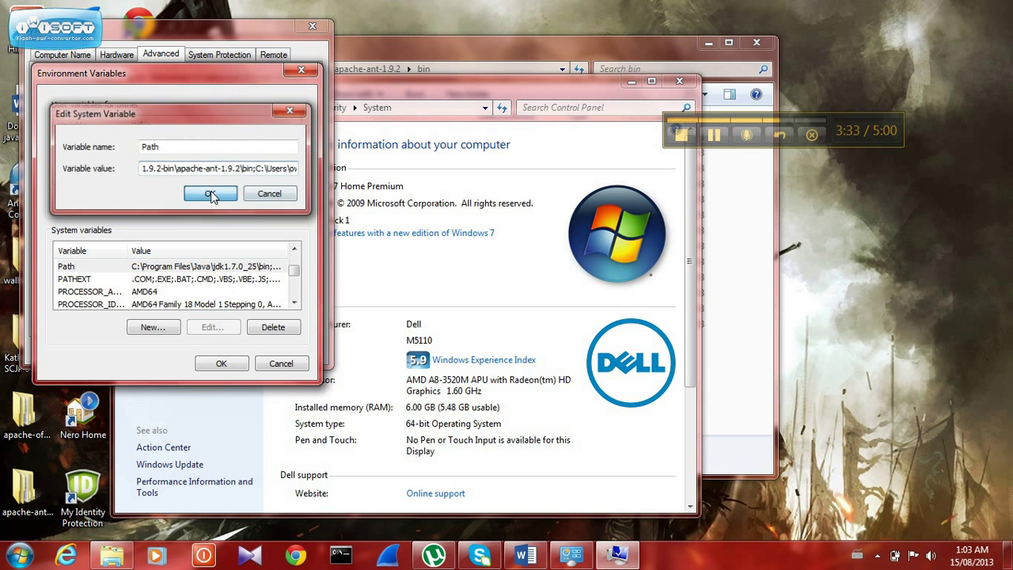
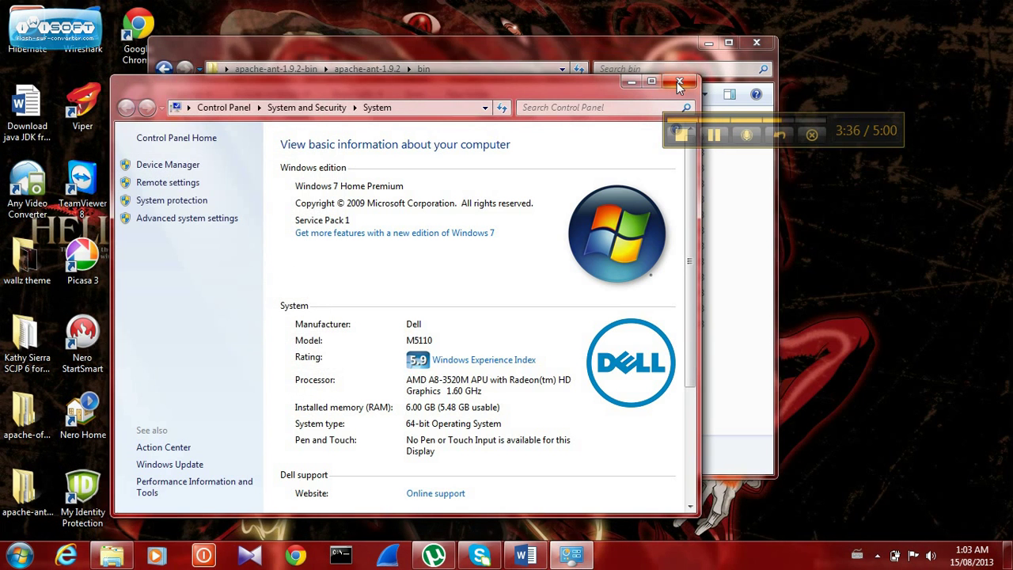
Close the Windows 7 System information window
click(678, 84)
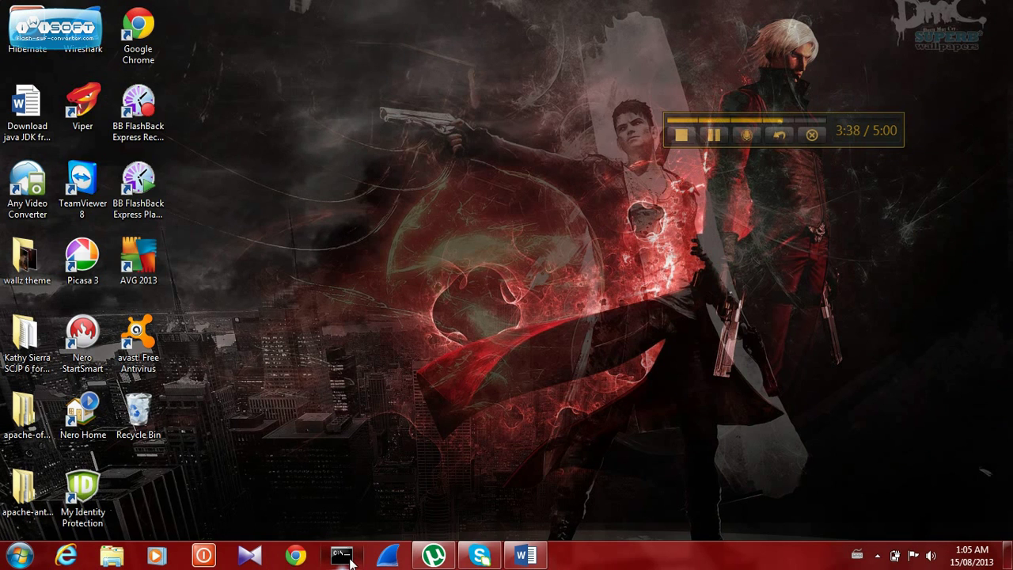
Open the apache-ofbiz-11.04.03 folder in Explorer and copy its full path
click(348, 557)
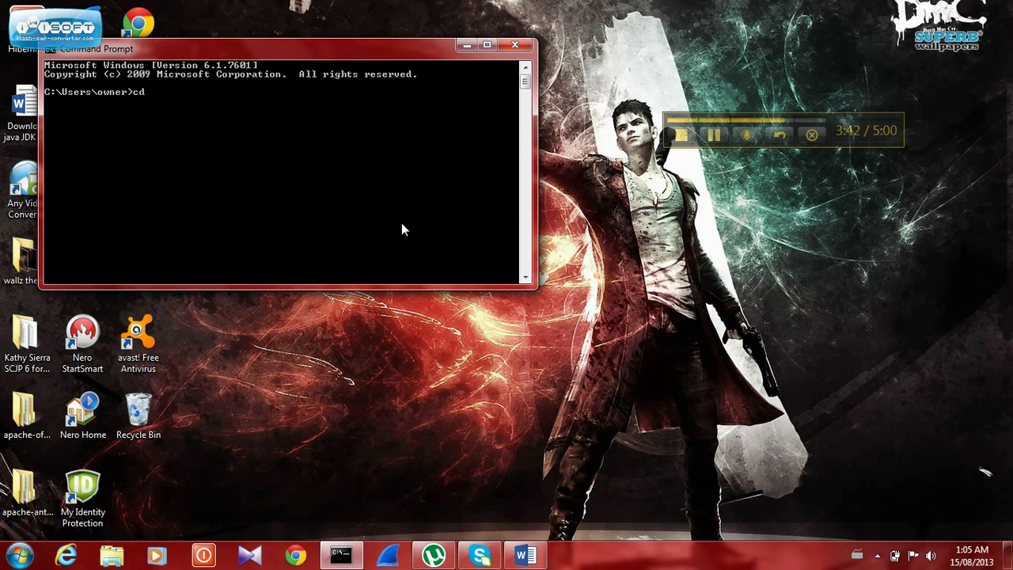
double_click(12, 424)
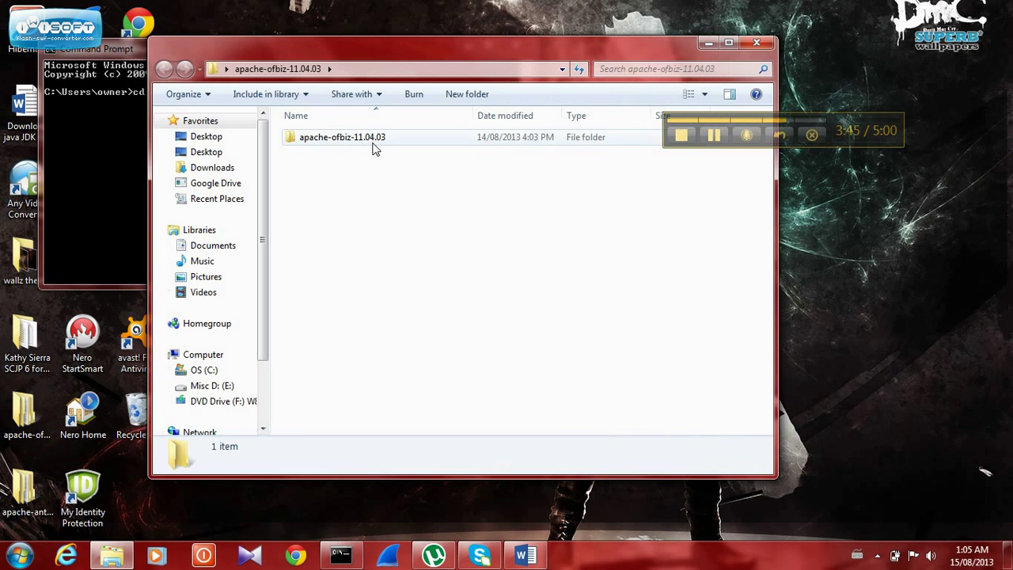
double_click(340, 137)
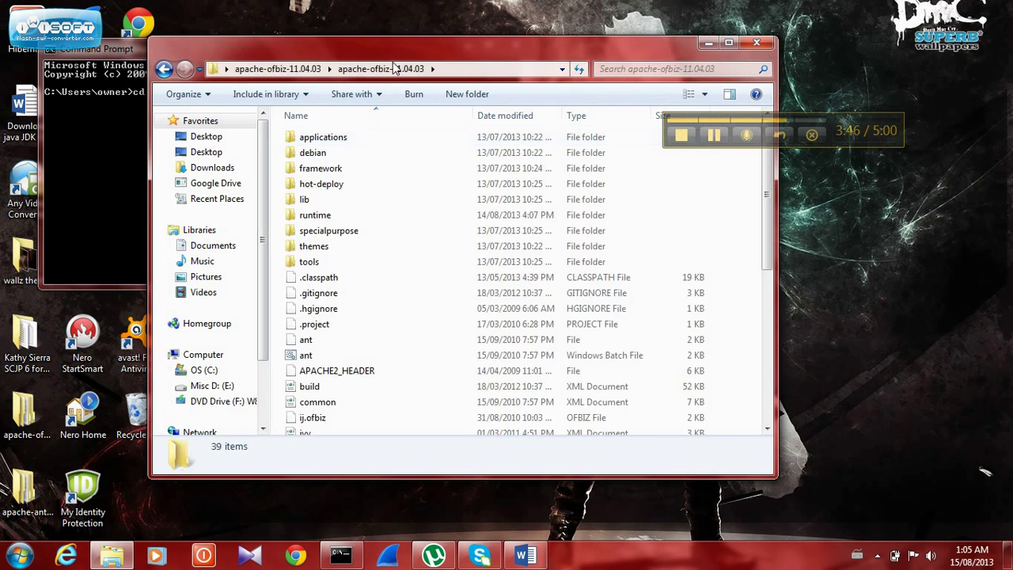
click(467, 69)
key(ctrl+c)
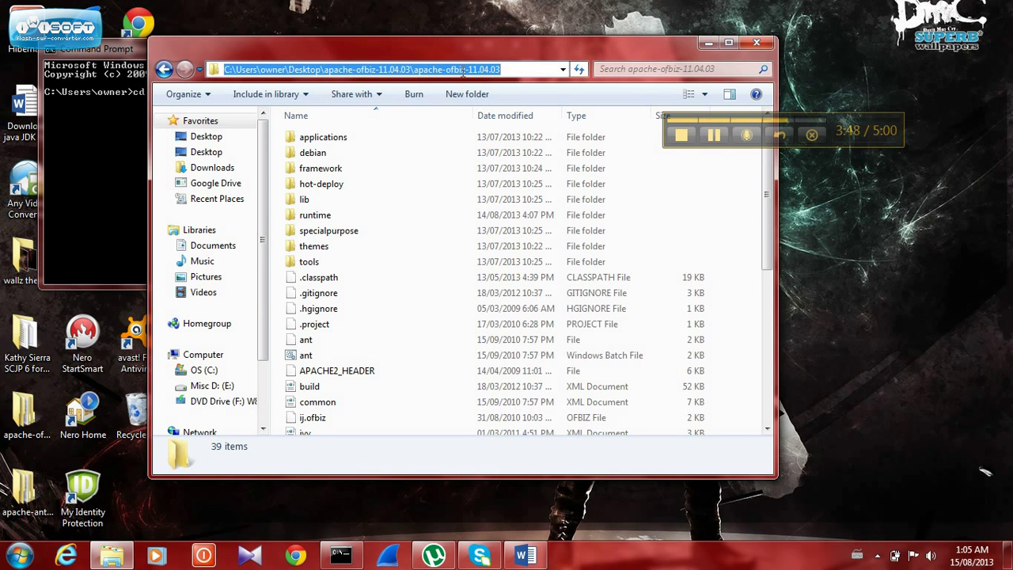
Change the console into the pasted OFBiz folder path and run ant run-install
click(93, 247)
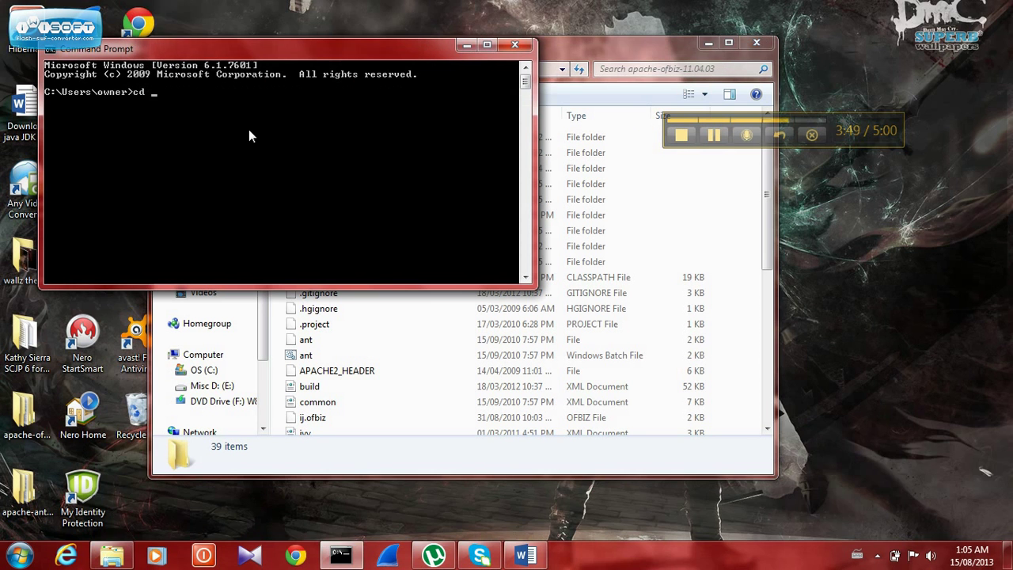
right_click(248, 130)
click(300, 171)
key(Return)
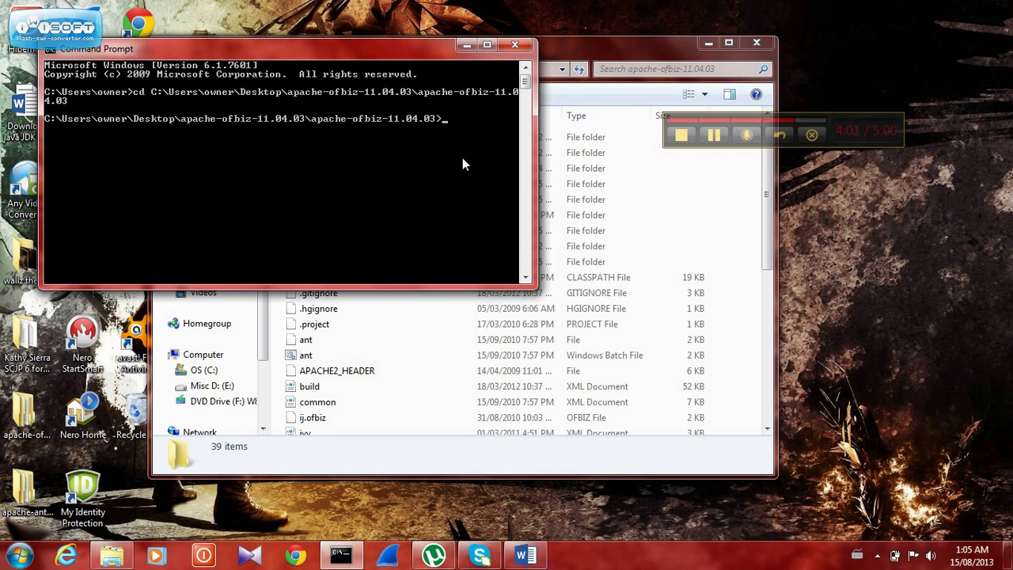
text(ant run-install)
key(Return)
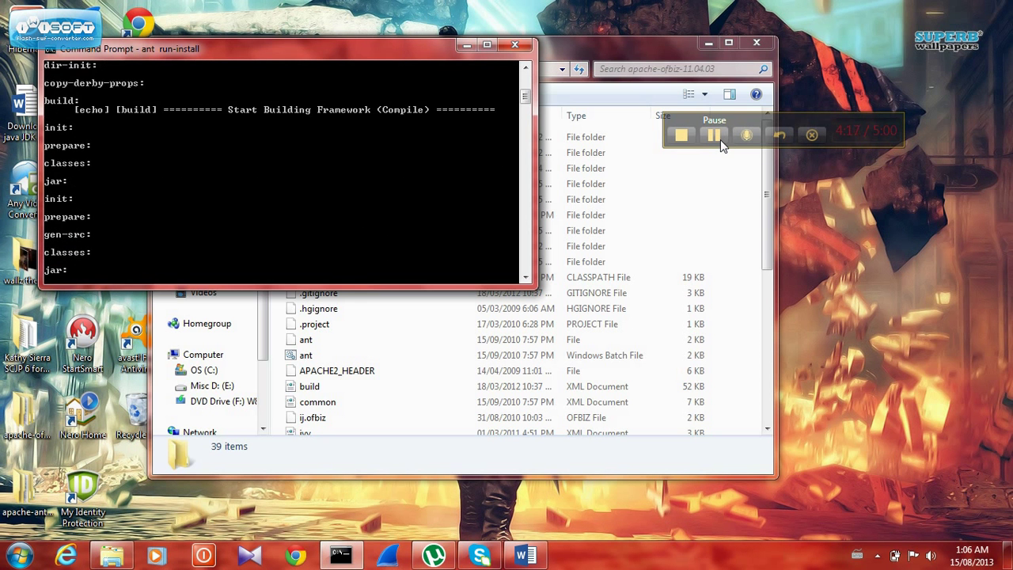
Run ant run-install-seed in the OFBiz folder and let it finish with BUILD SUCCESSFUL
click(720, 140)
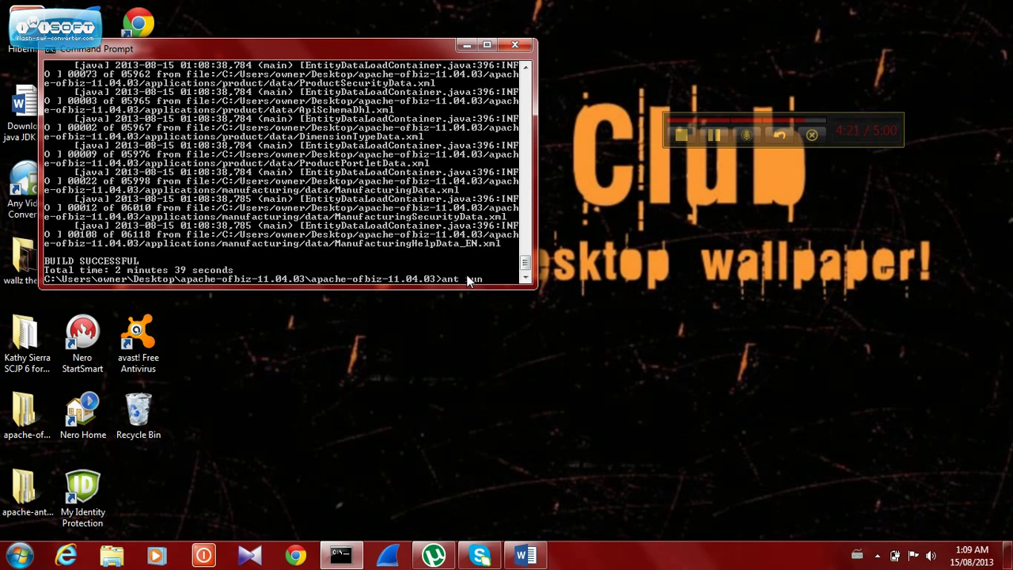
text(sta)
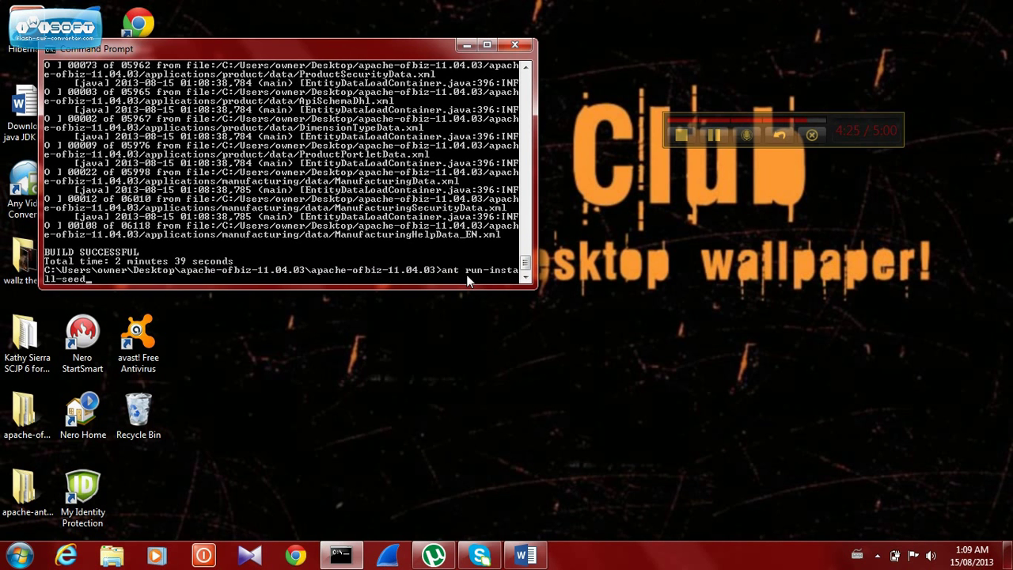
text(ll-seed)
key(Return)
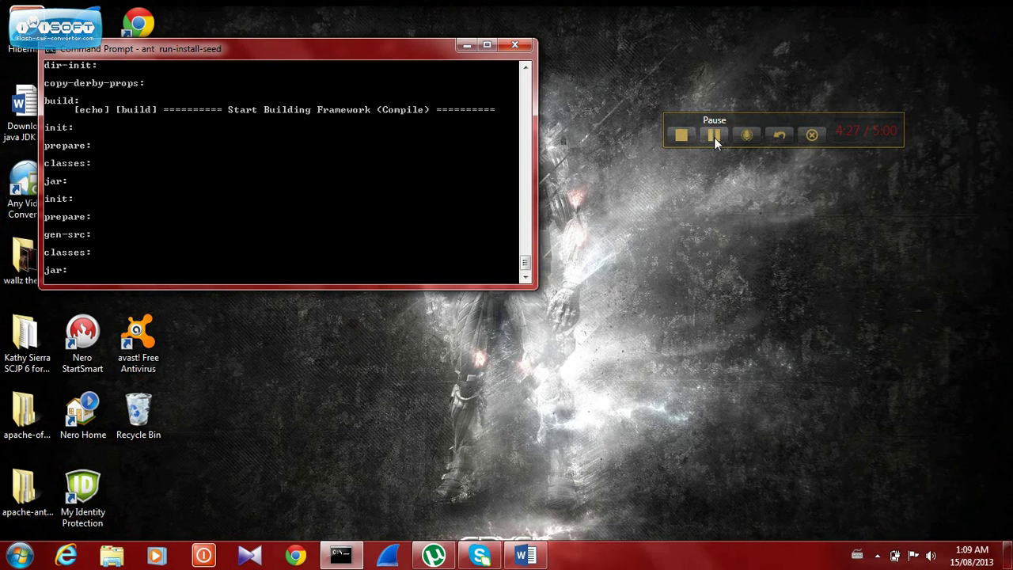
click(714, 137)
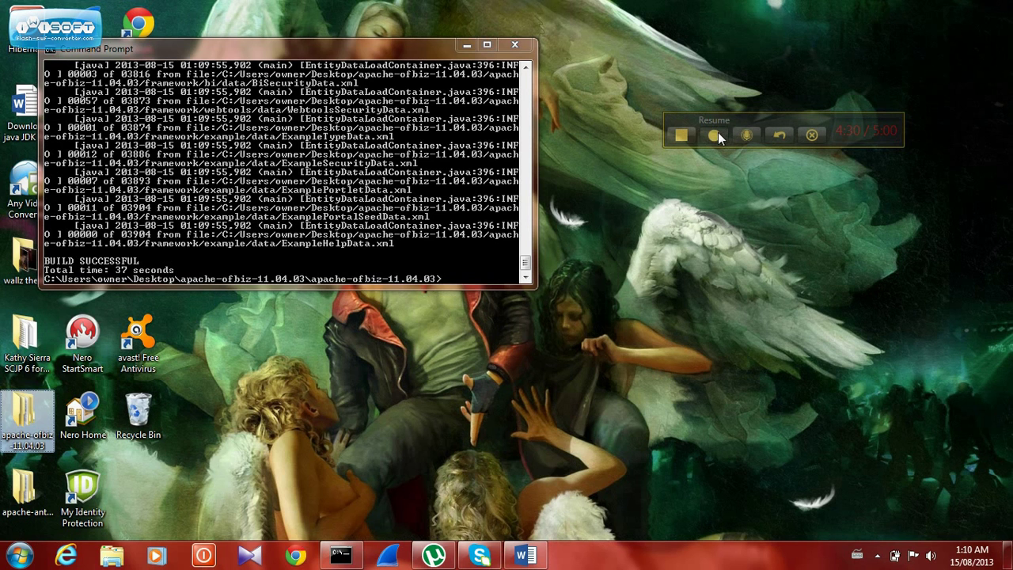
click(716, 135)
Open apache-ofbiz-11.04.03 in Explorer and run startofbiz.bat to start the OFBiz server
double_click(4, 420)
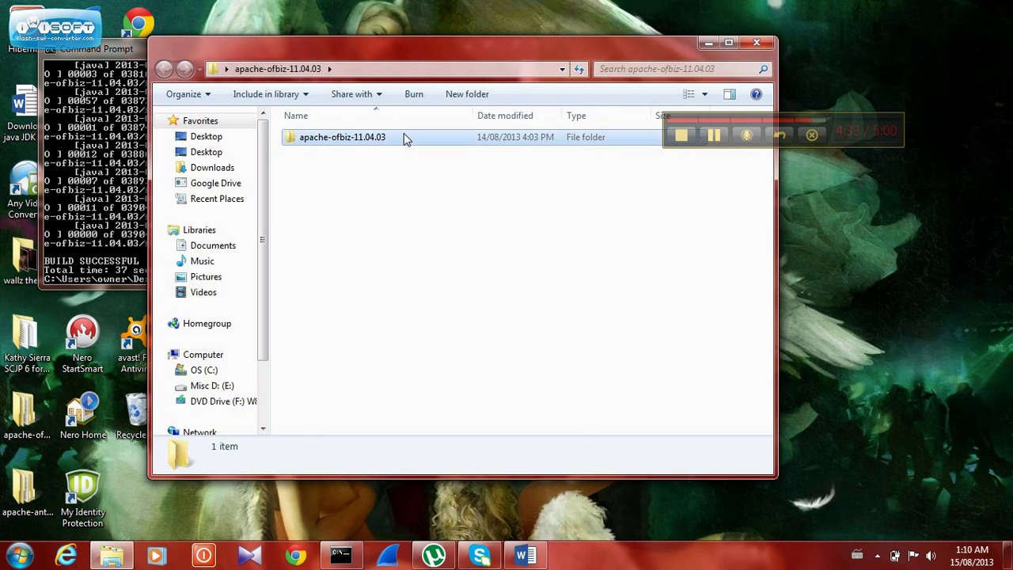
double_click(403, 134)
click(317, 370)
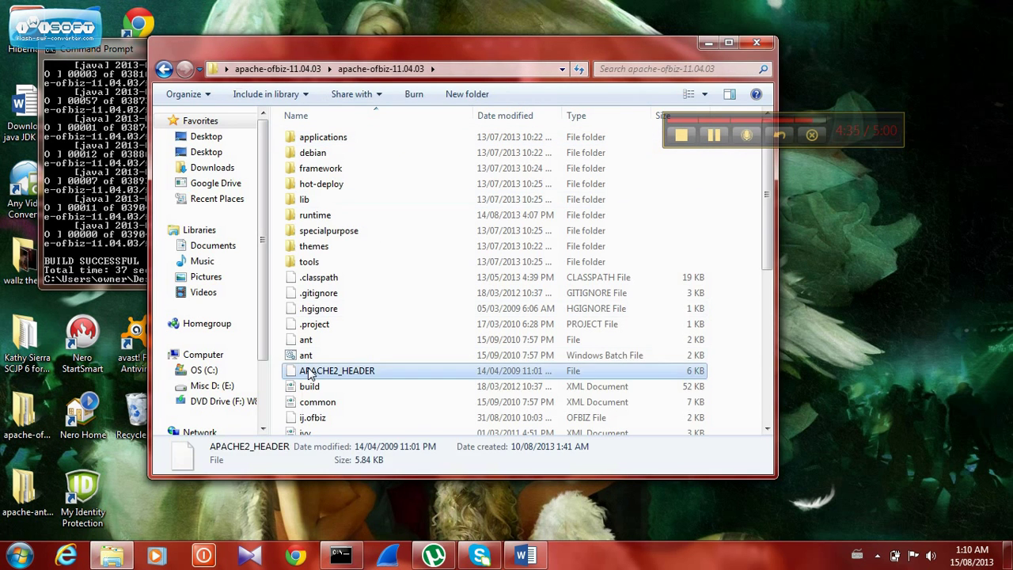
click(310, 386)
scroll(310, 376, down, 1)
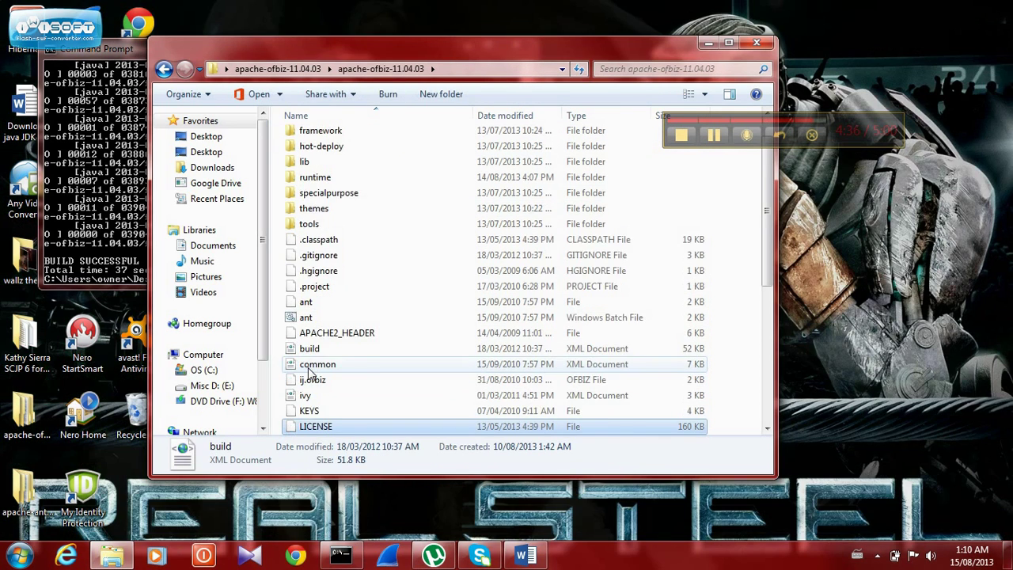
scroll(308, 372, down, 5)
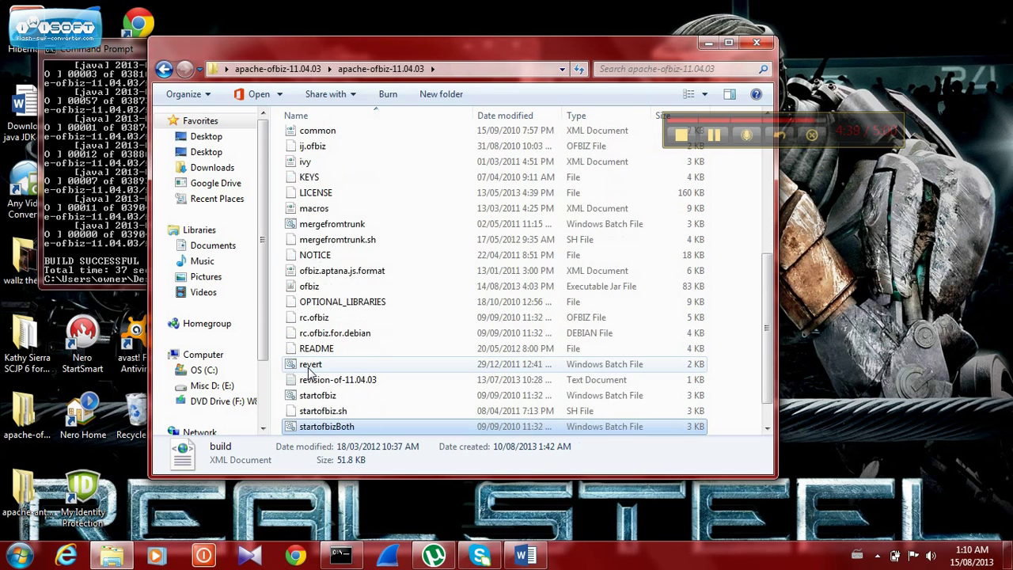
key(Up)
key(Up)
key(Return)
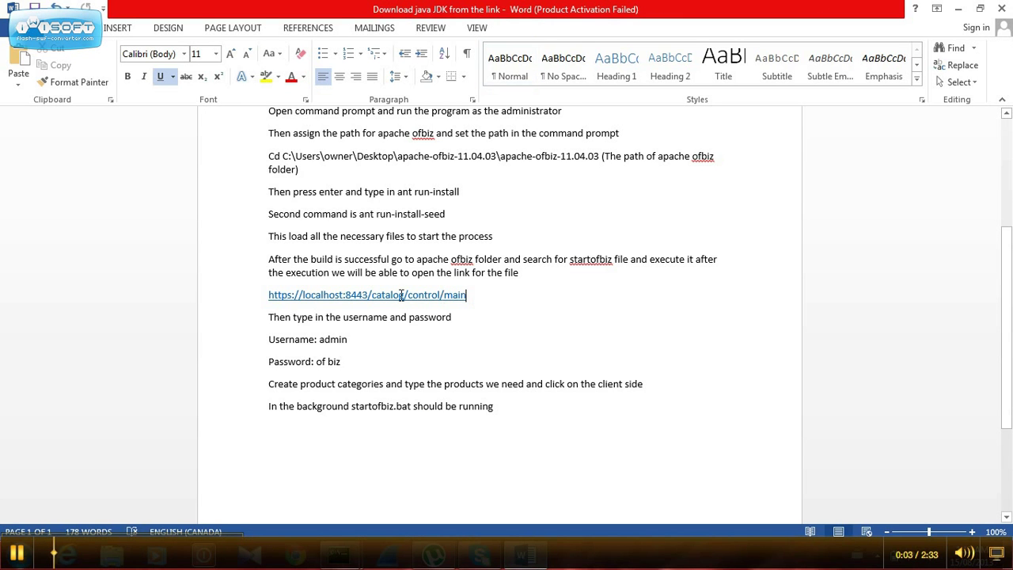
Follow the localhost:8443/catalog/control/main link from Word, accepting the certificate alerts, and bring up Chrome
click(268, 294)
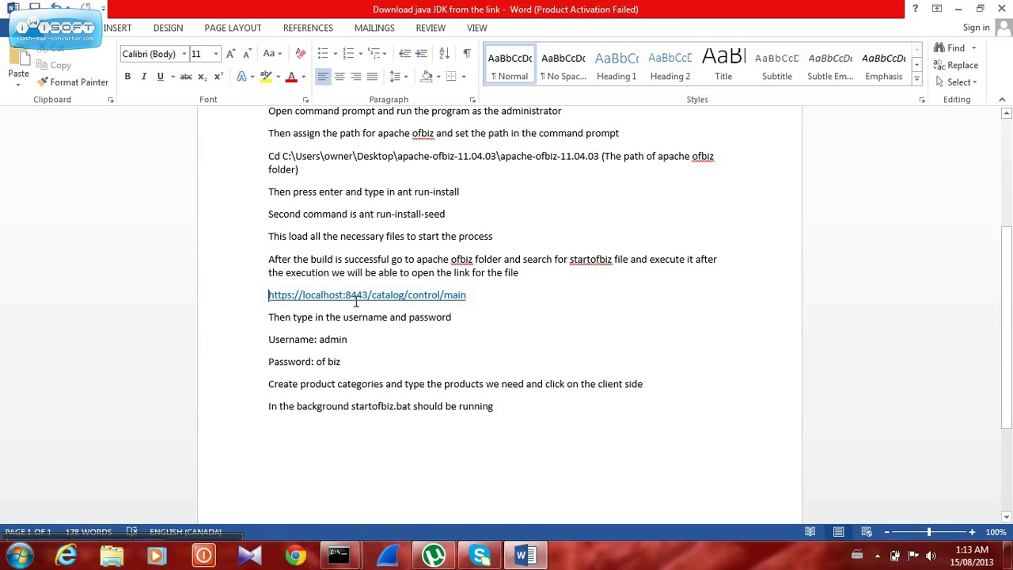
ctrl+click(420, 295)
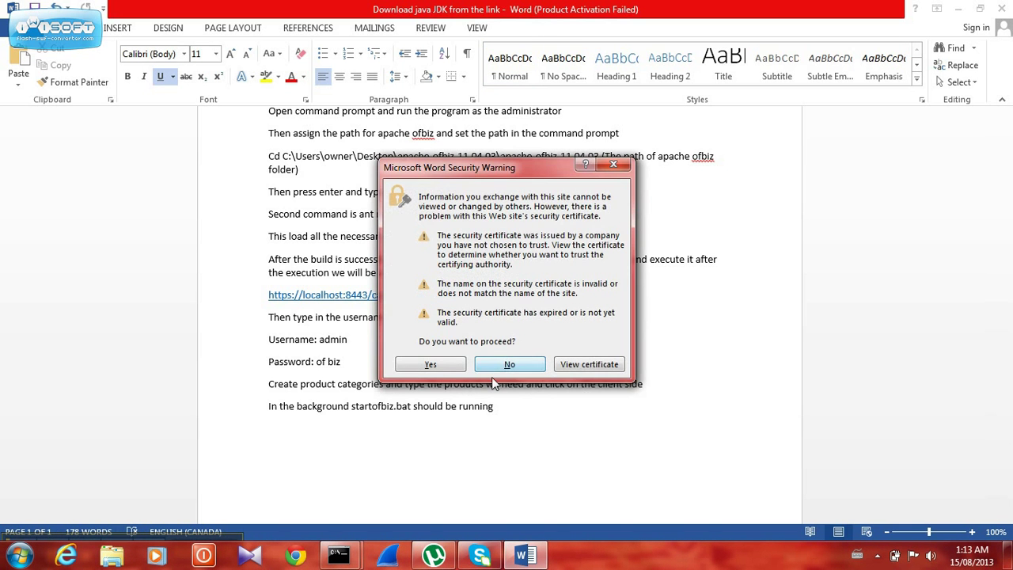
click(428, 364)
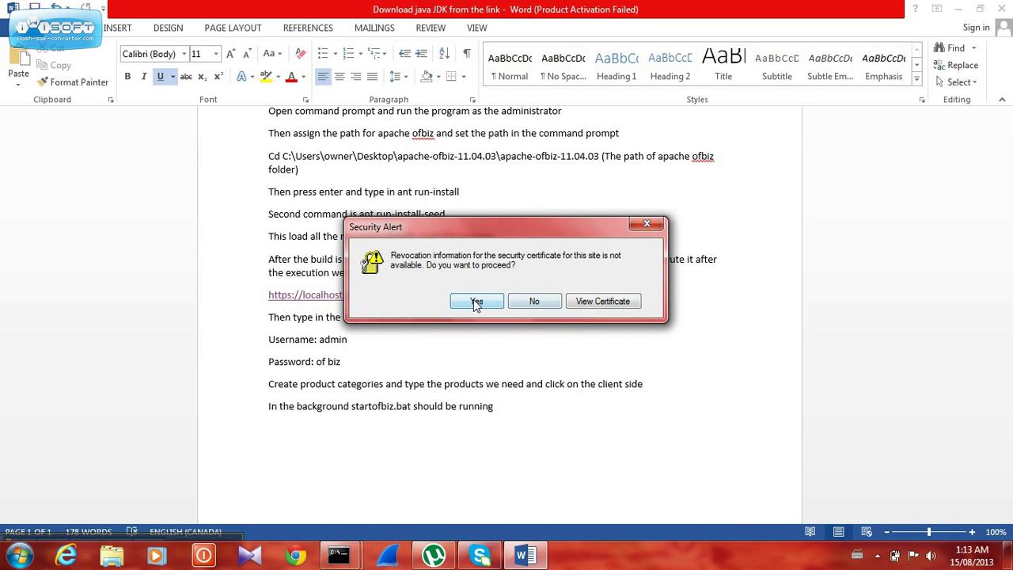
click(480, 302)
click(435, 365)
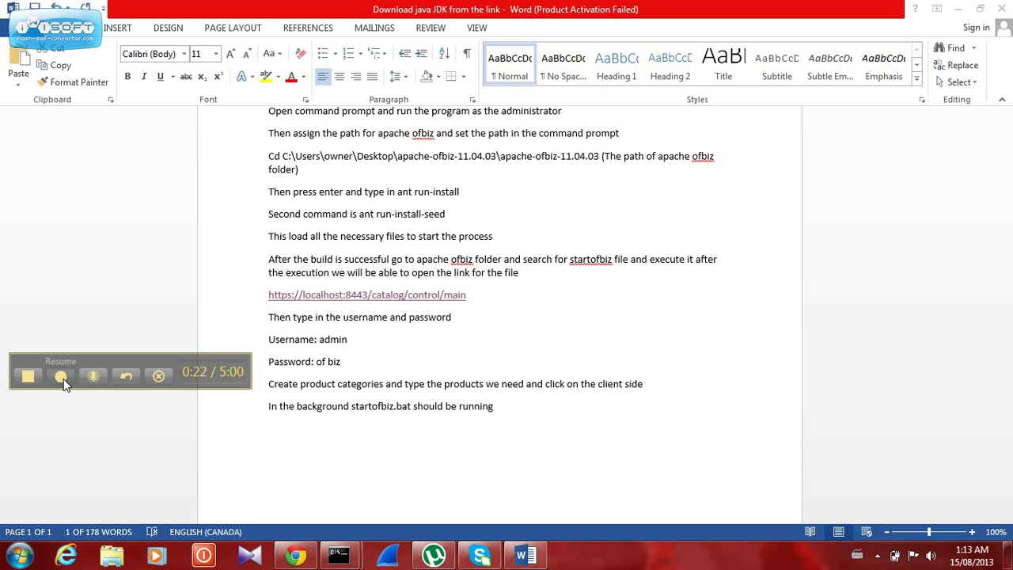
click(62, 377)
click(295, 556)
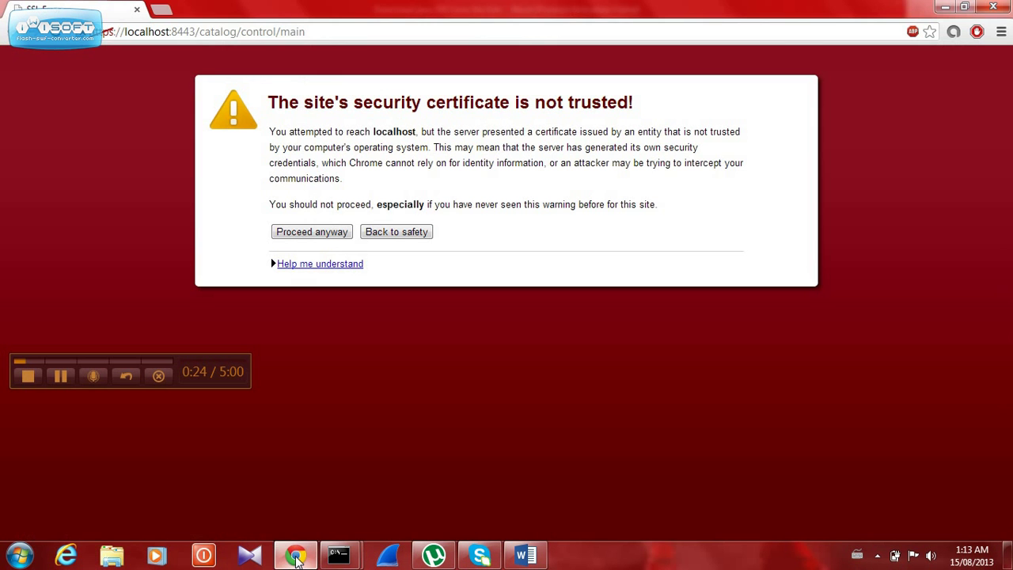
Proceed past the certificate warning and log in with the administrator username and password
click(314, 240)
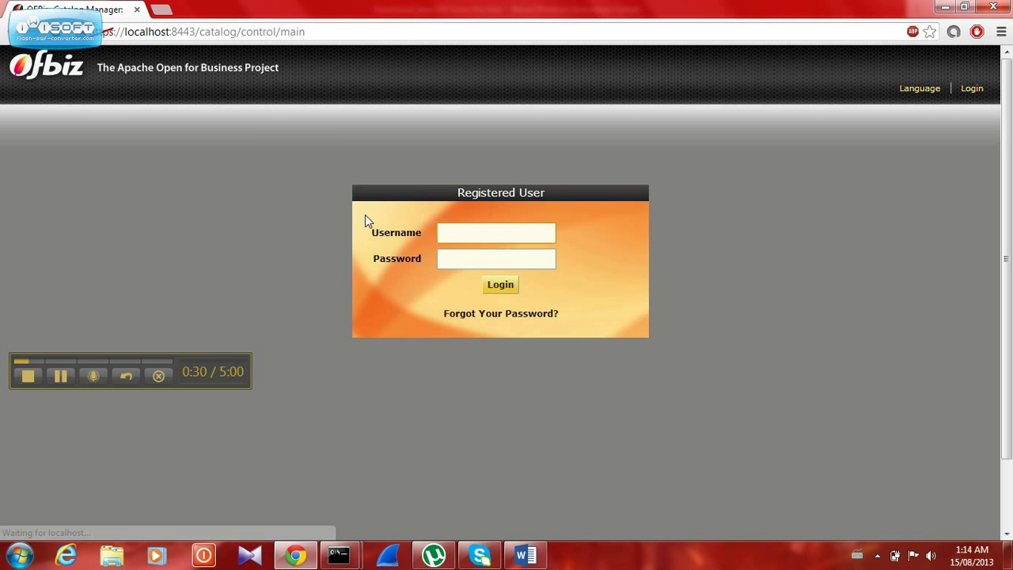
click(440, 232)
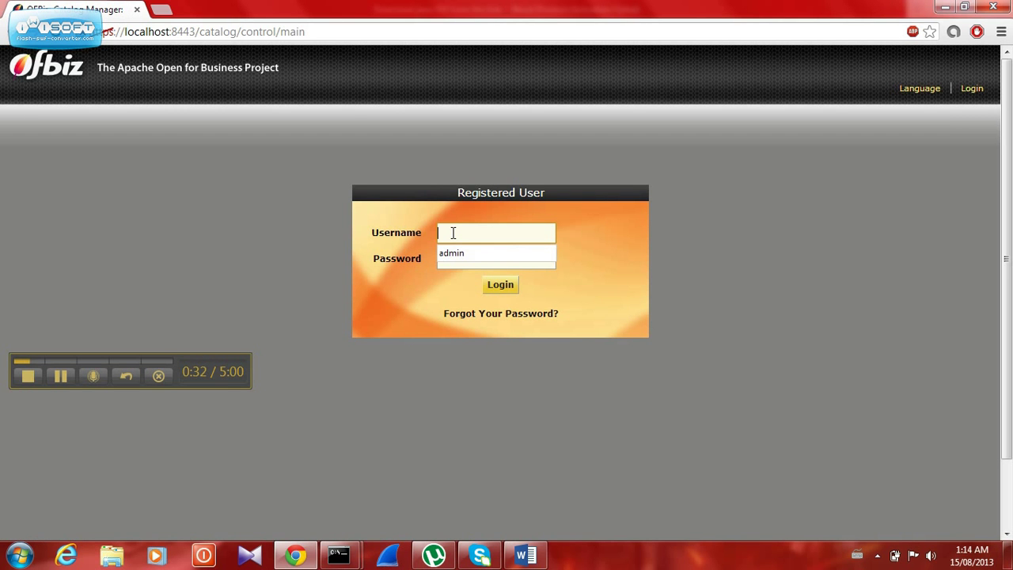
text(admin)
key(Tab)
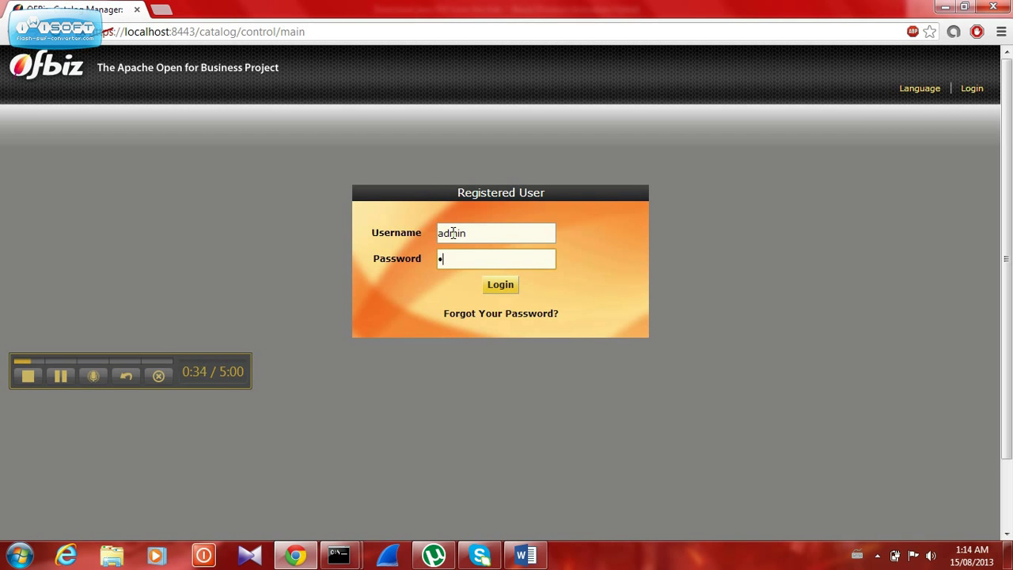
text(ofbiz)
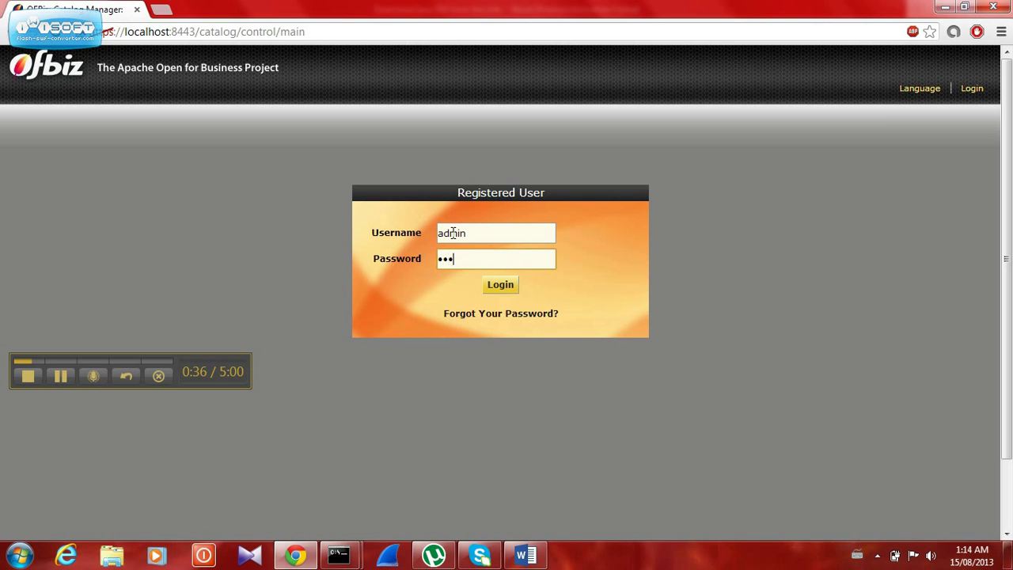
click(500, 295)
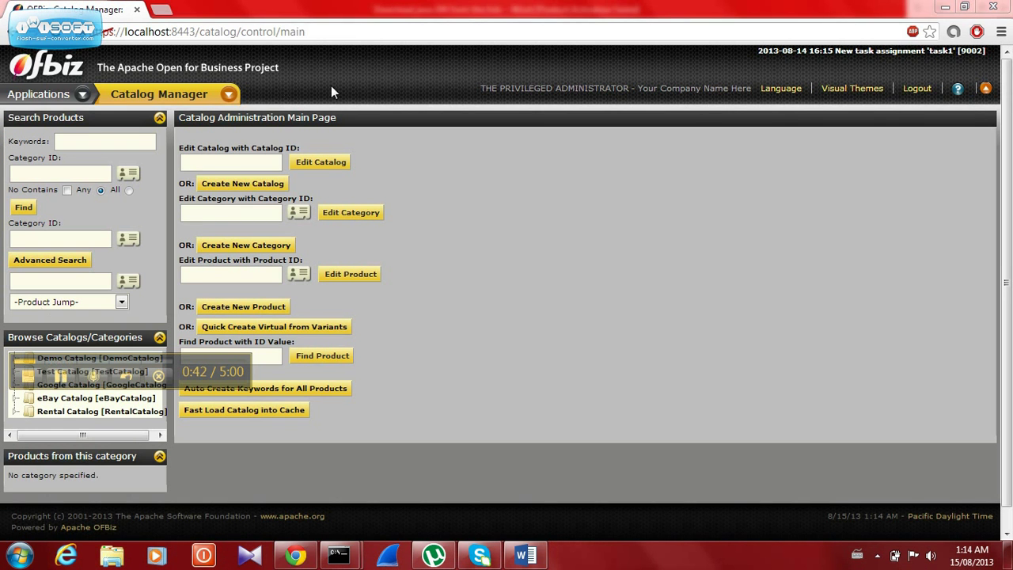
Create a new product catalog with ID 9559 and name Gadgets, and save it
click(322, 33)
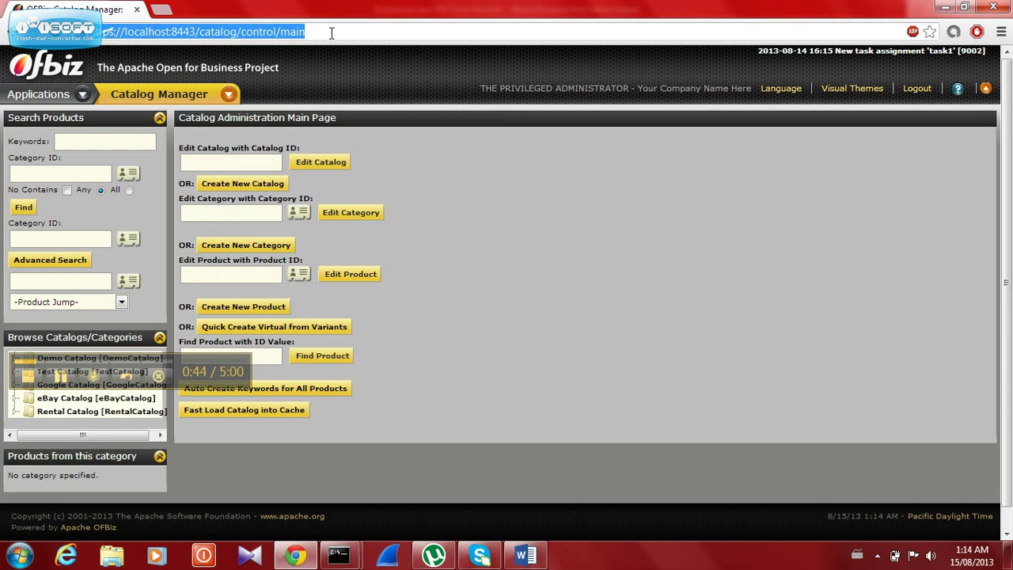
click(332, 33)
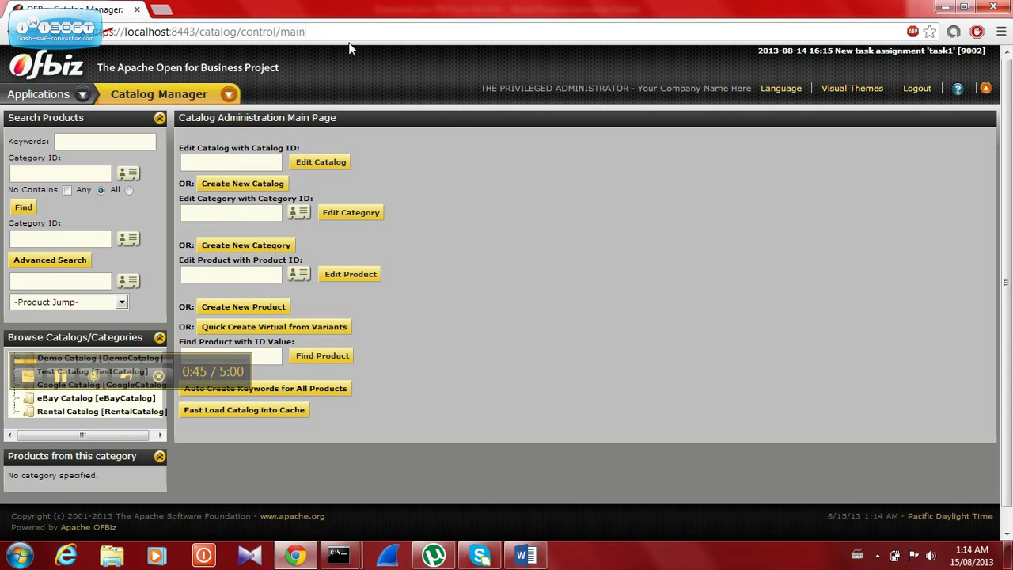
click(257, 192)
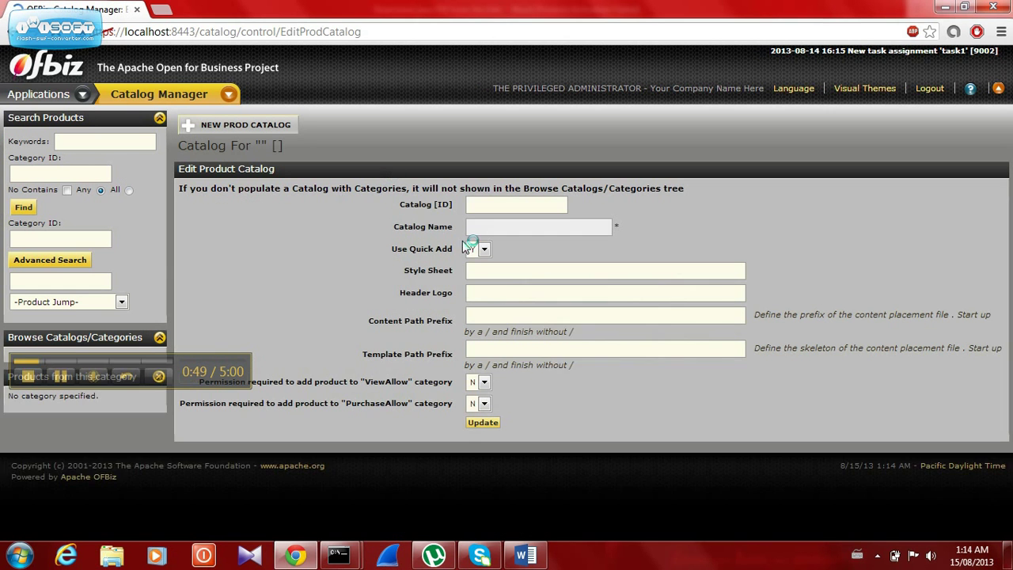
click(511, 204)
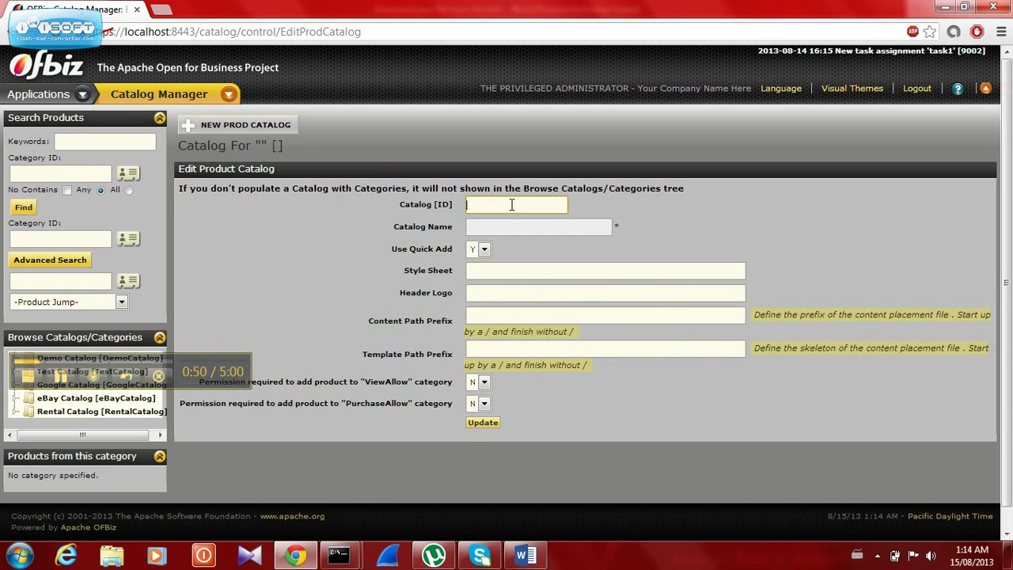
text(9559)
click(495, 224)
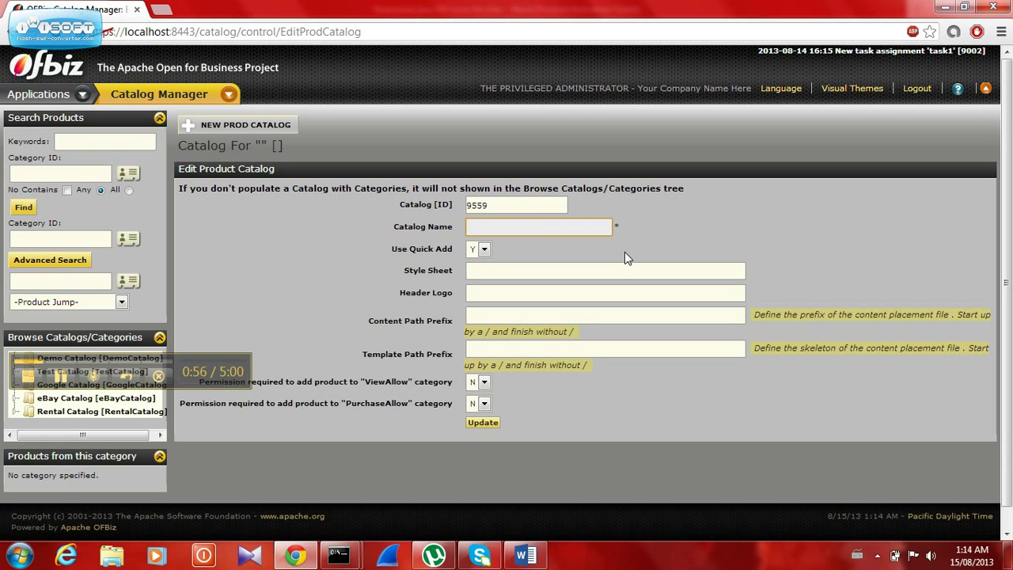
text(Gadgets)
click(483, 421)
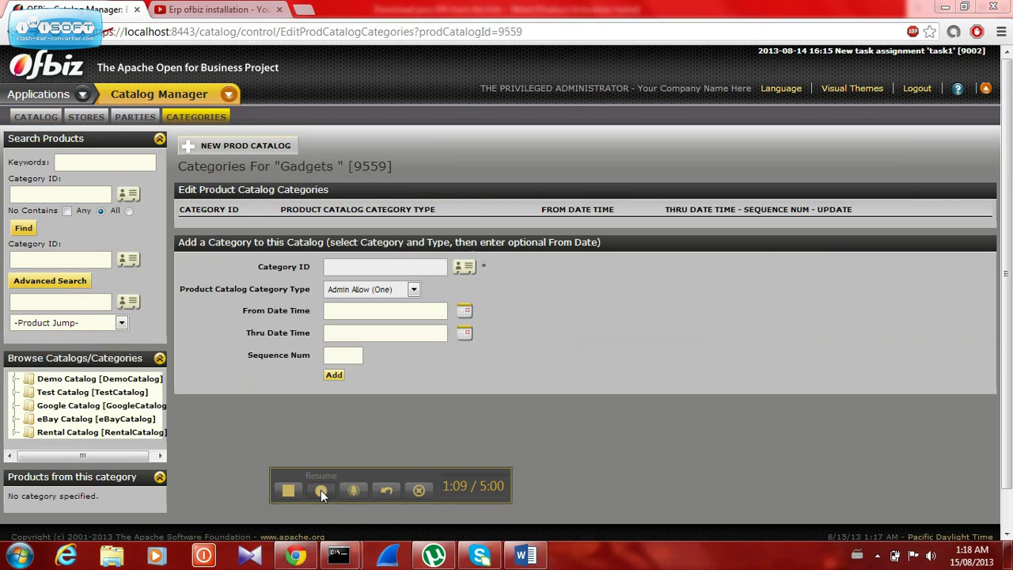
Re-enter catalog ID 9559 with name Gadgets in a new catalog form and submit it again
click(321, 491)
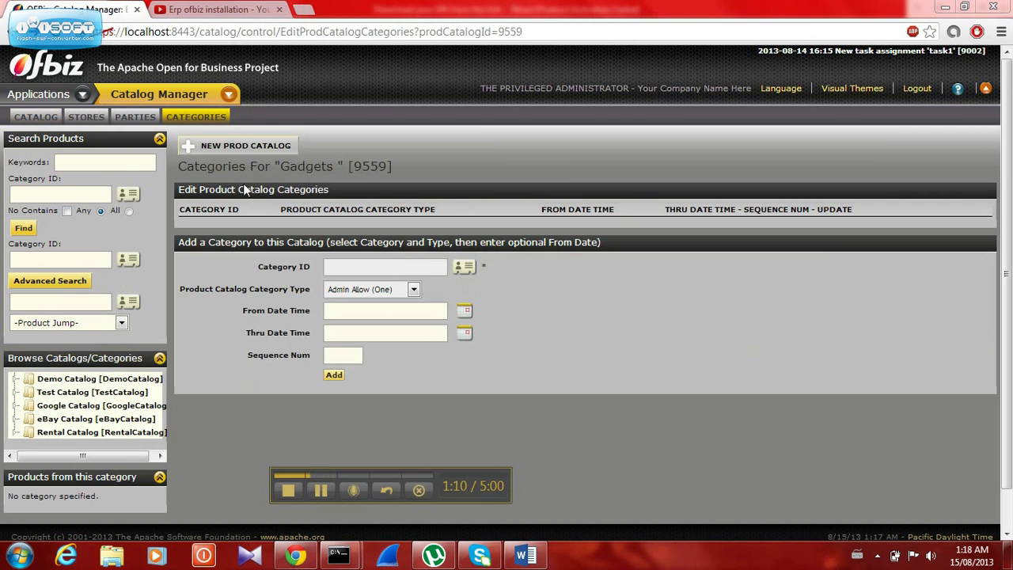
click(261, 146)
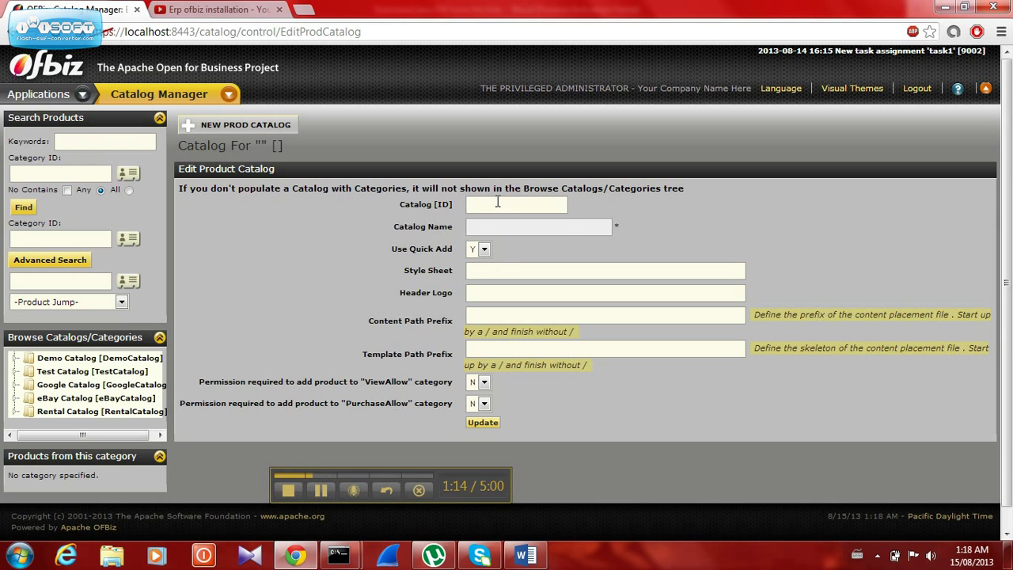
click(495, 206)
text(9)
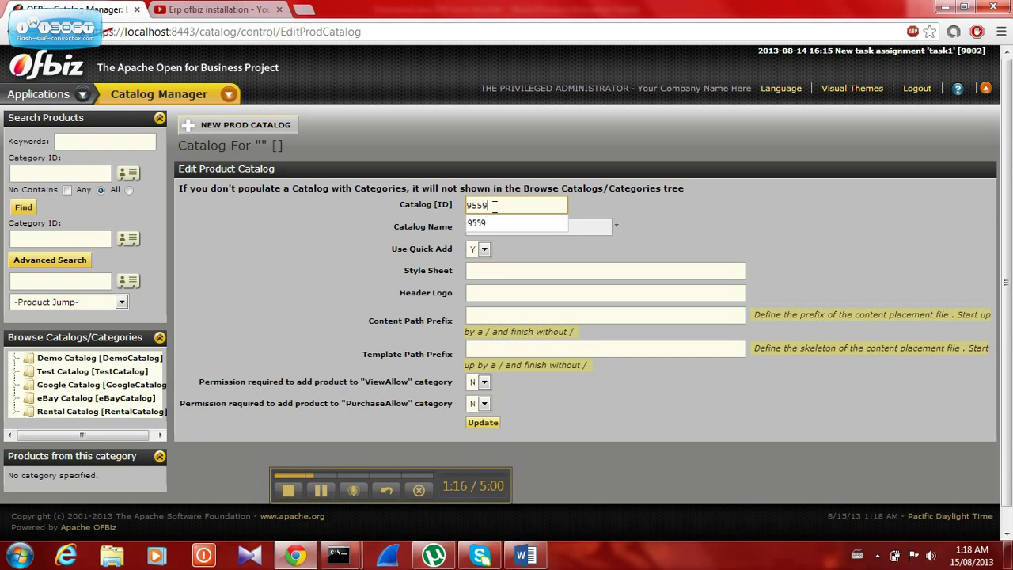
text(559)
click(488, 226)
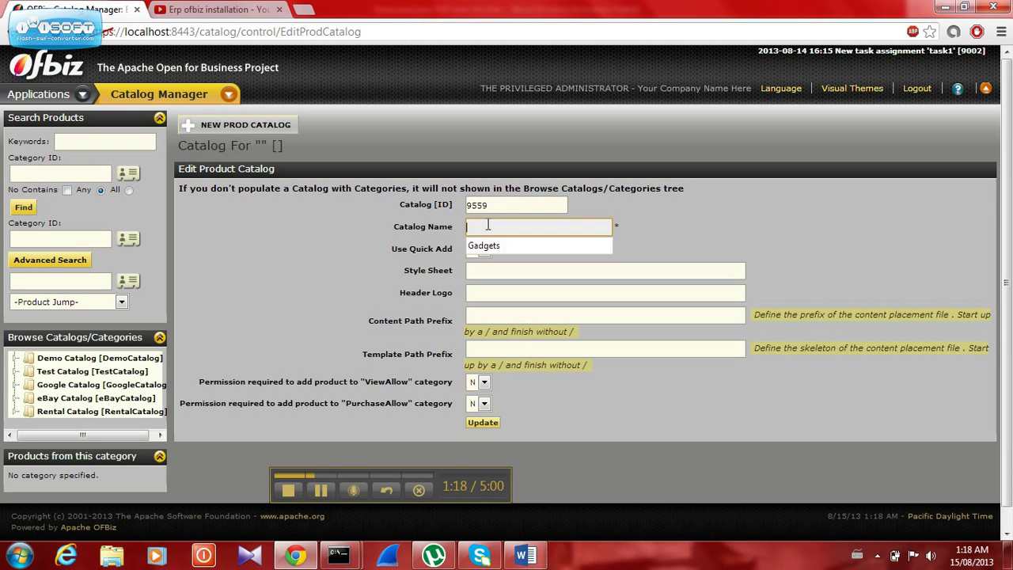
key(Down)
key(Return)
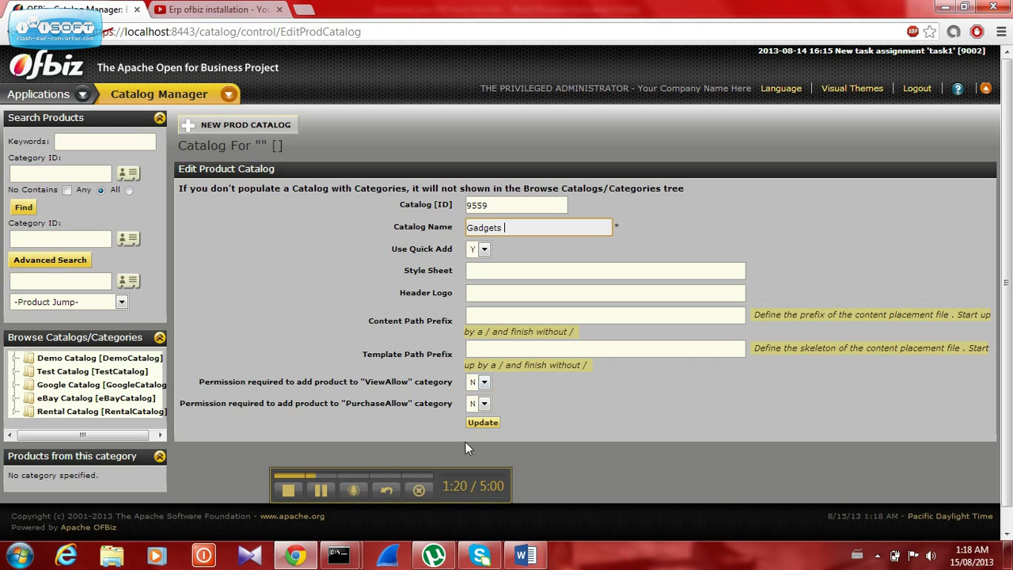
click(494, 423)
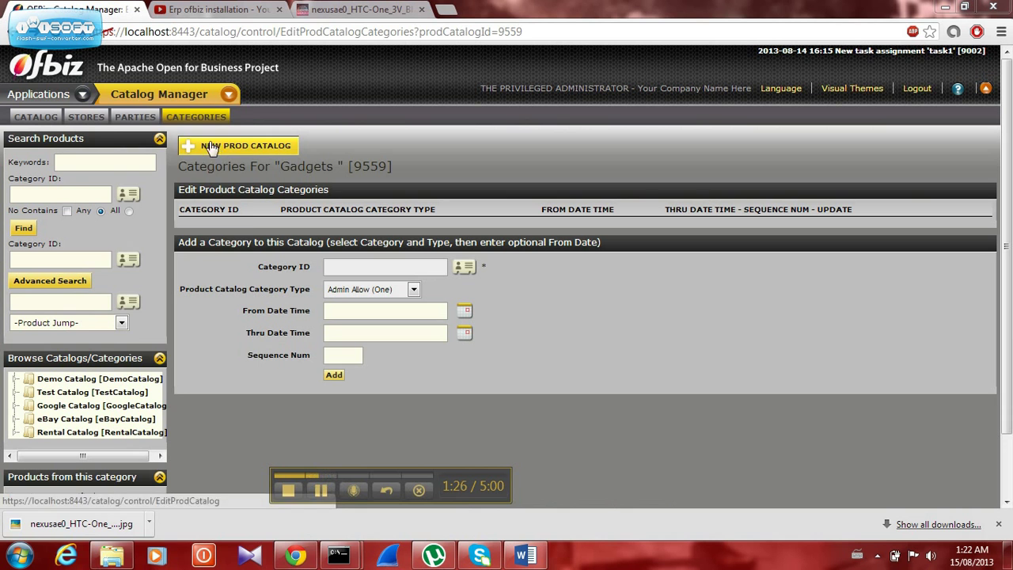
mouse_move(188, 99)
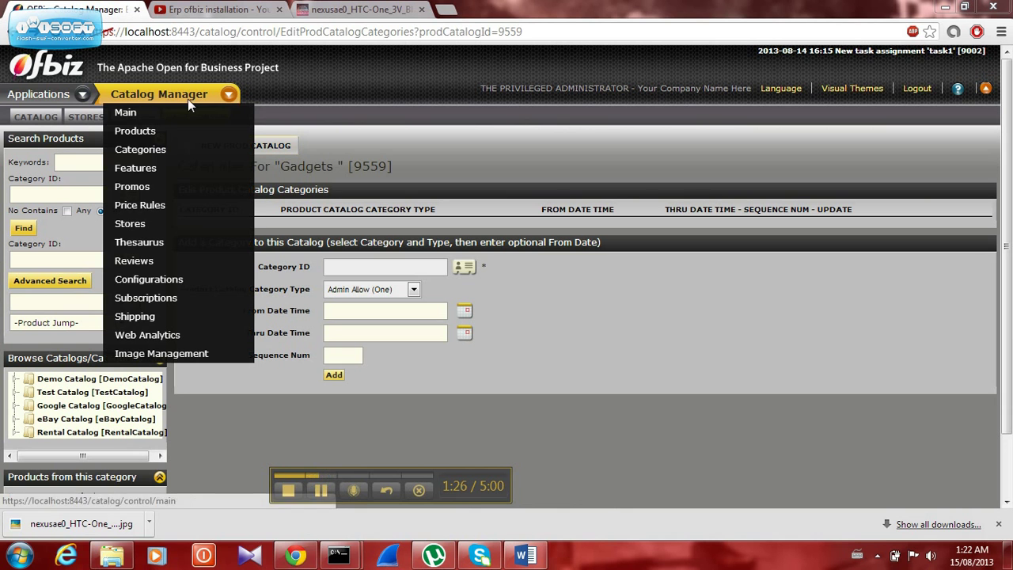
From Categories, fill a new category form with ID 9559, name gadgets and description tech
click(139, 150)
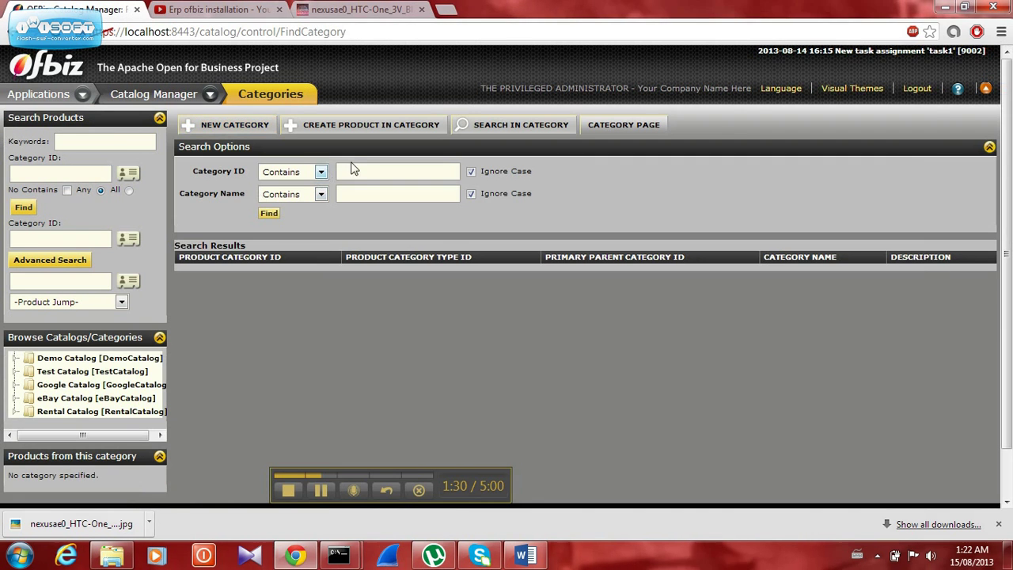
click(229, 125)
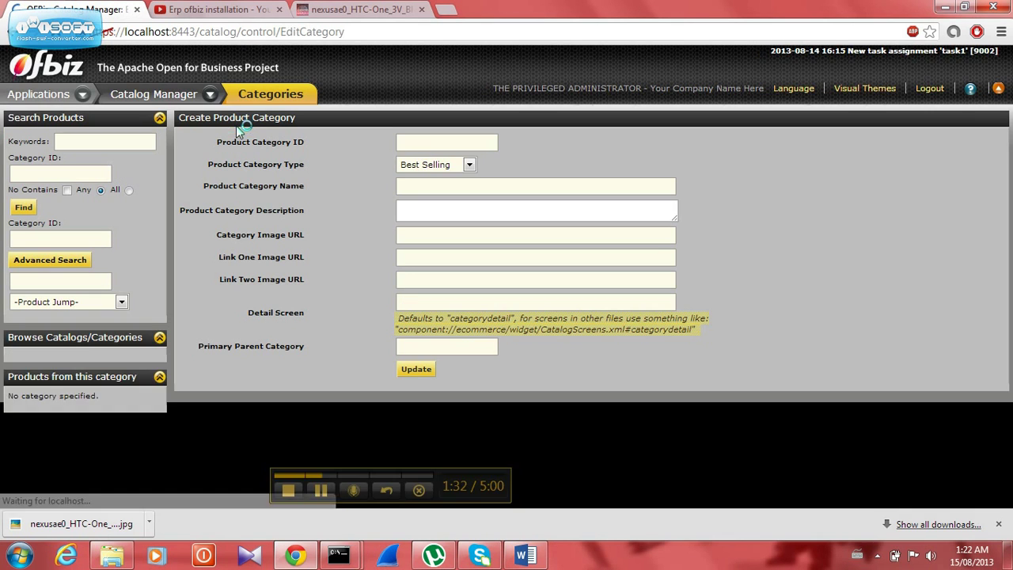
text(9559)
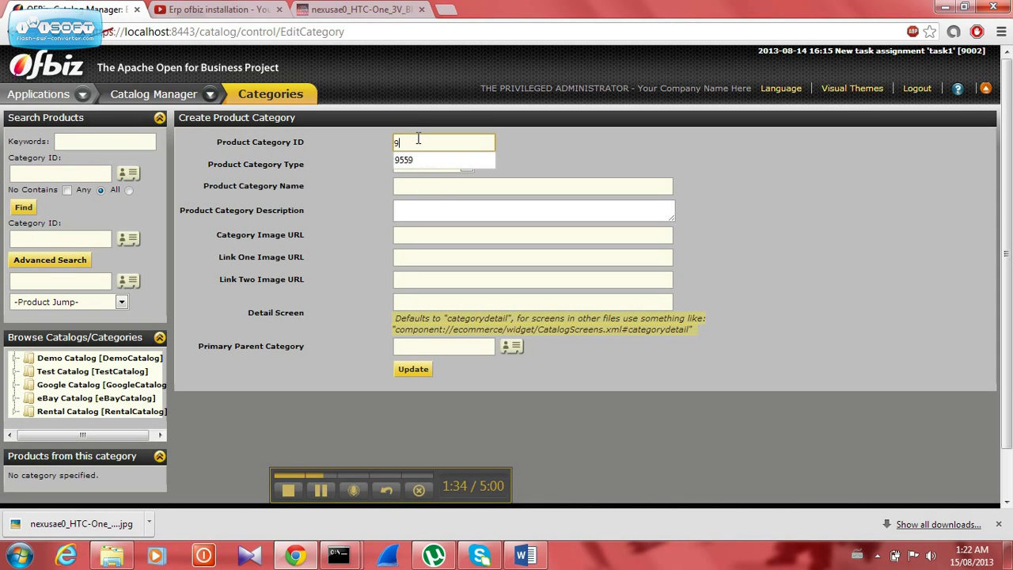
click(434, 185)
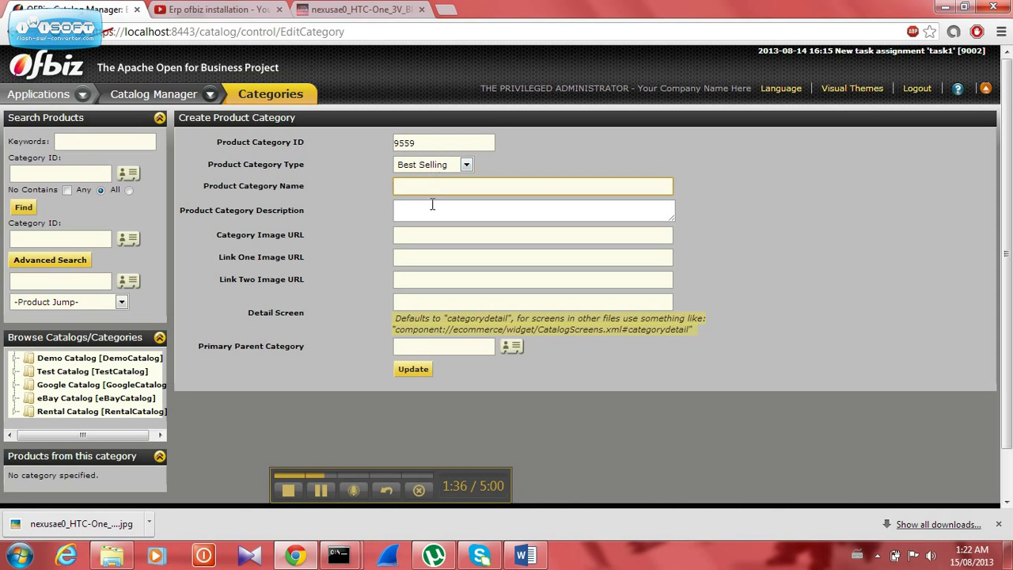
click(434, 192)
key(Down)
key(Return)
key(Tab)
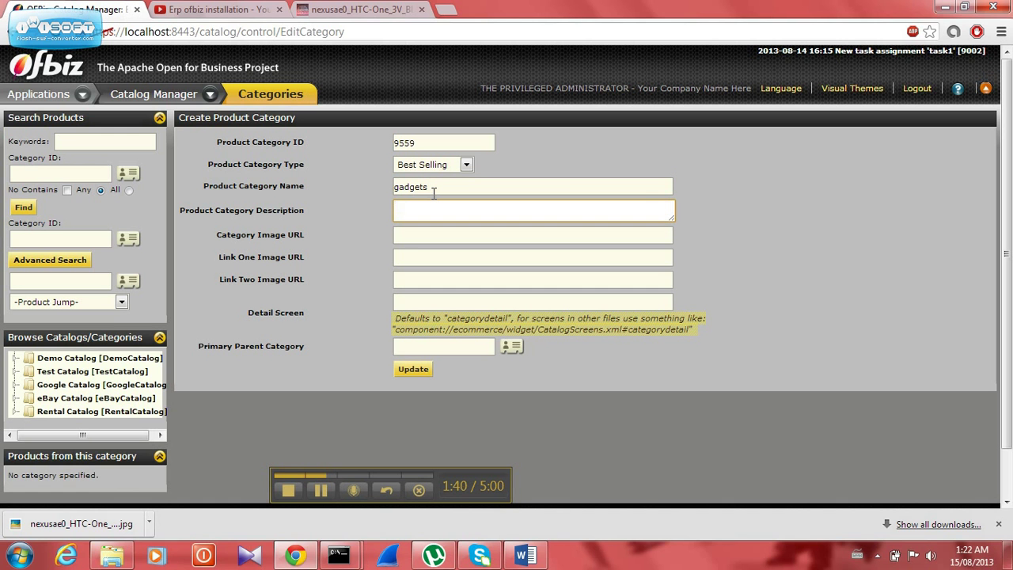
text(tech)
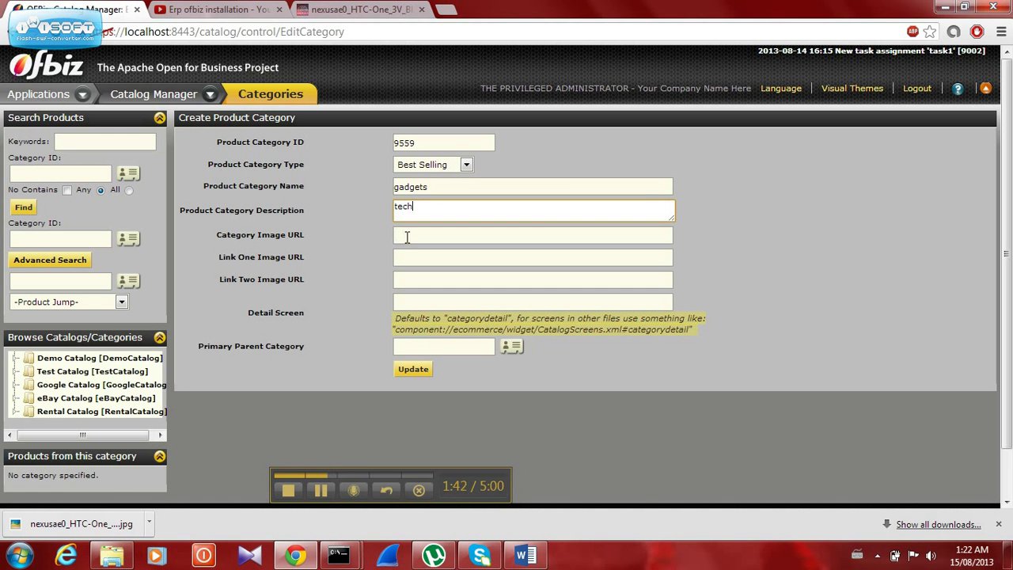
click(407, 237)
Paste the HTC phone image address into the Category, Link One and Link Two Image URLs and save
click(366, 9)
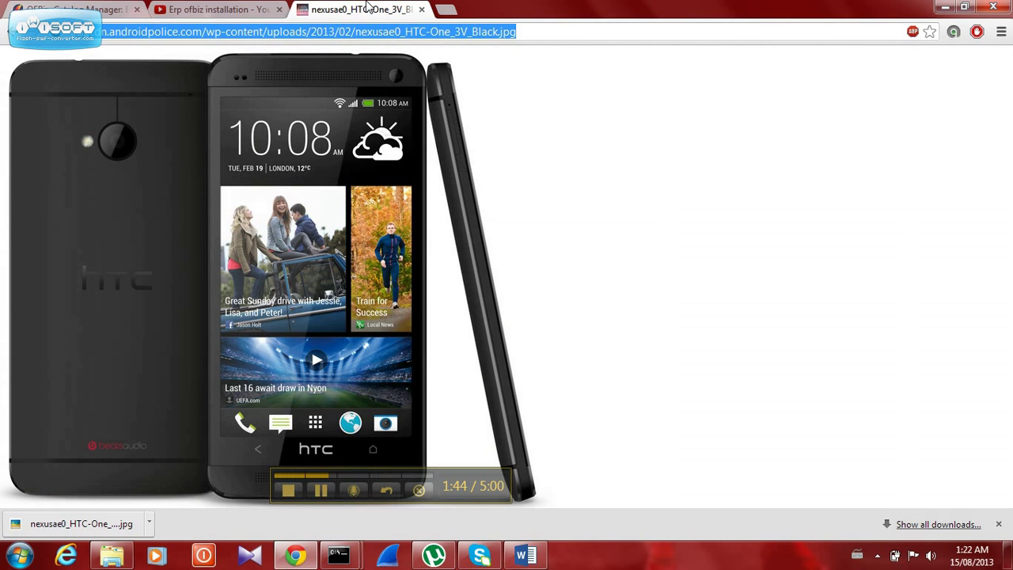
click(75, 9)
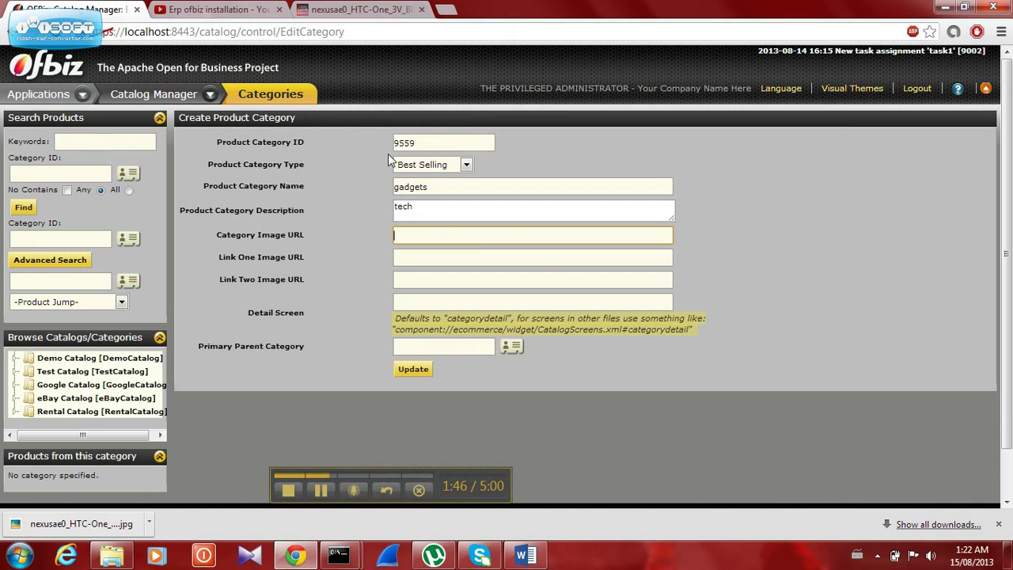
text(http://cdn.androidpolice.com/wp-content/uploads/2013/02/nexusae0_HTC-One_3V_Black.jpg)
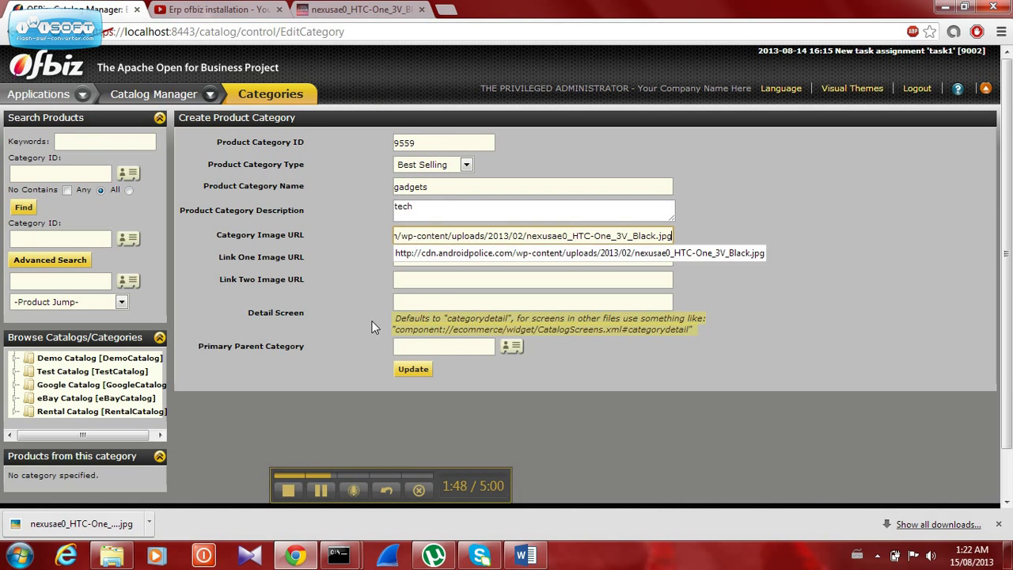
click(444, 259)
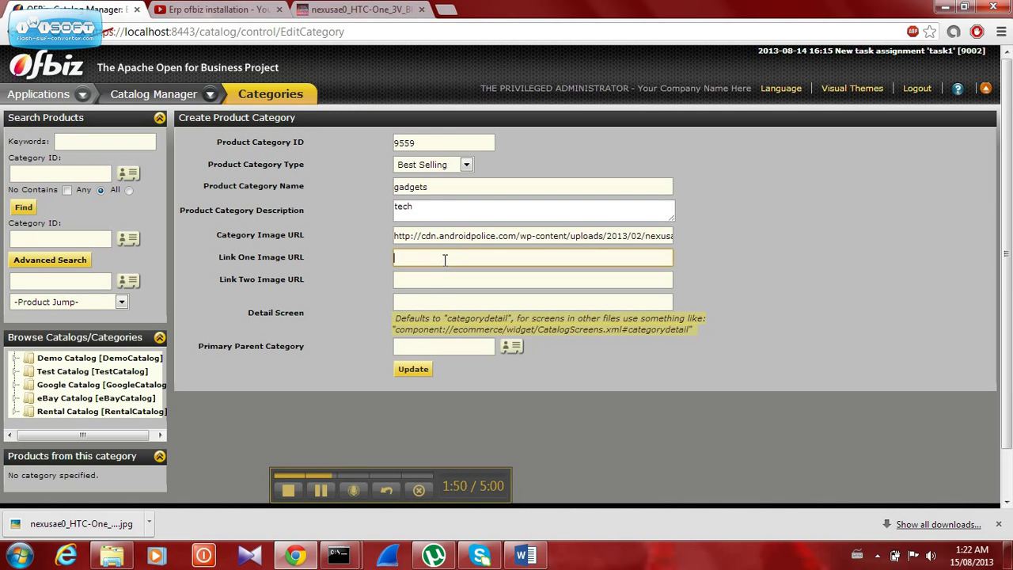
text(http://cdn.androidpolice.com/wp-content/uploads/2013/02/nexusae0_HTC-One_3V_Black.jpg)
click(437, 273)
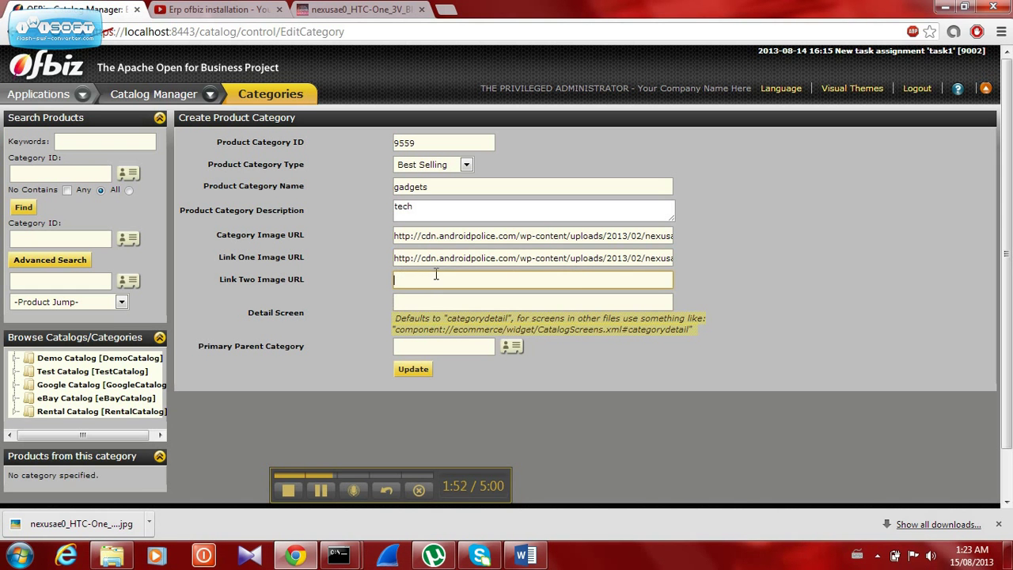
text(http://cdn.androidpolice.com/wp-content/uploads/2013/02/nexusae0_HTC-One_3V_Black.jpg)
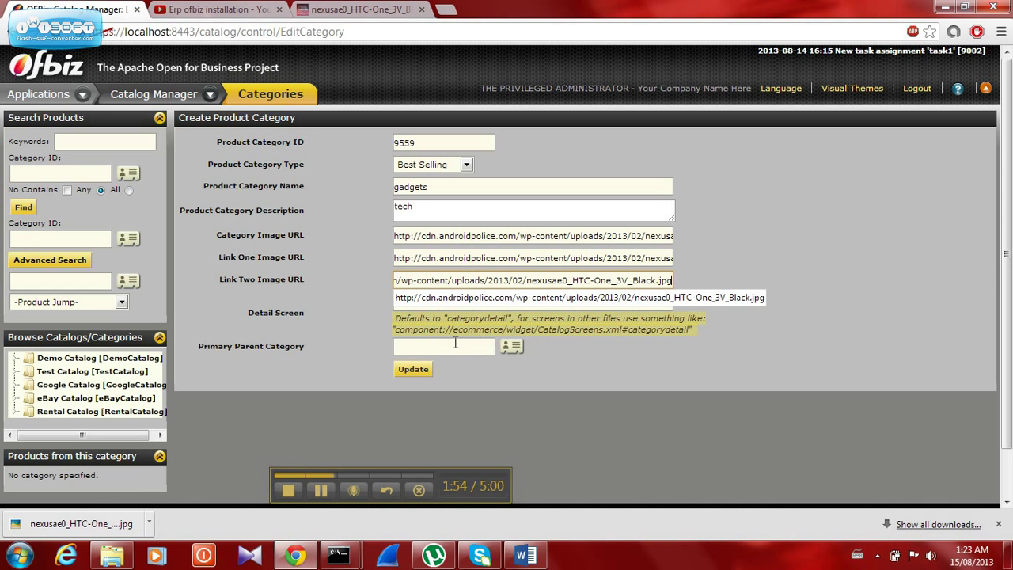
click(413, 370)
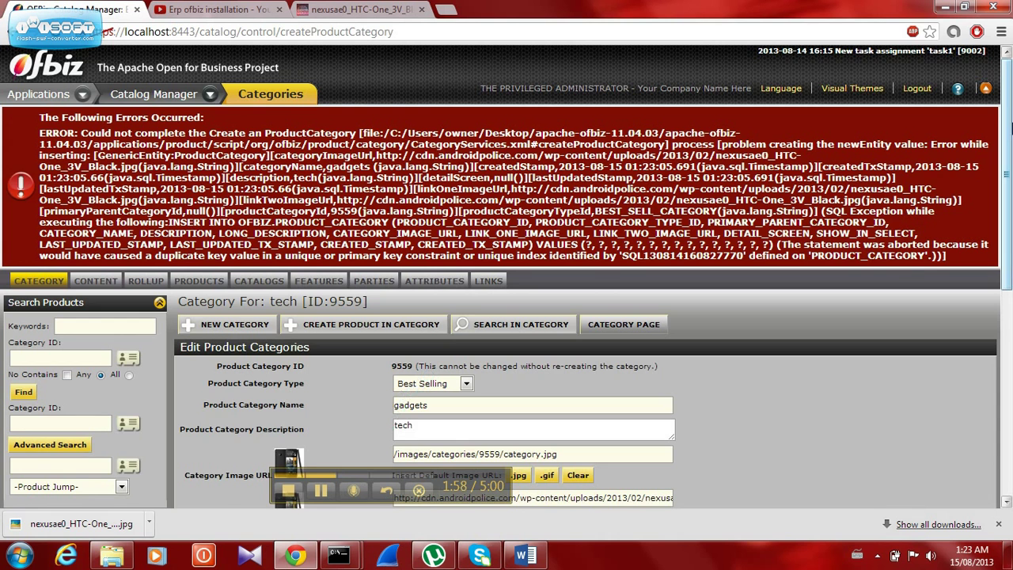
Select nexusae0_HTC-One_3V_Black.jpg from the Desktop in the Upload Category Image form
scroll(455, 117, down, 3)
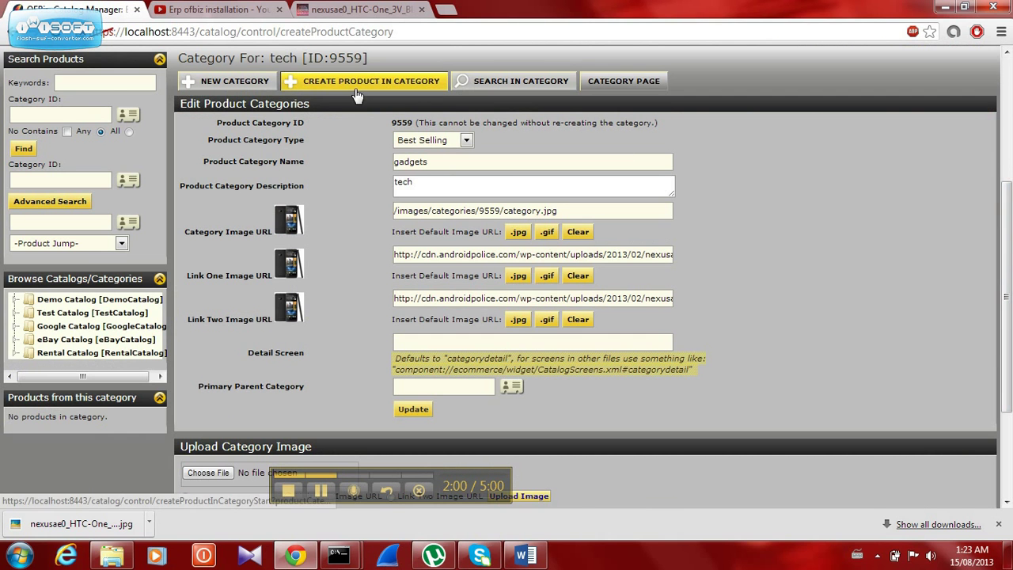
drag(1011, 233, 1011, 316)
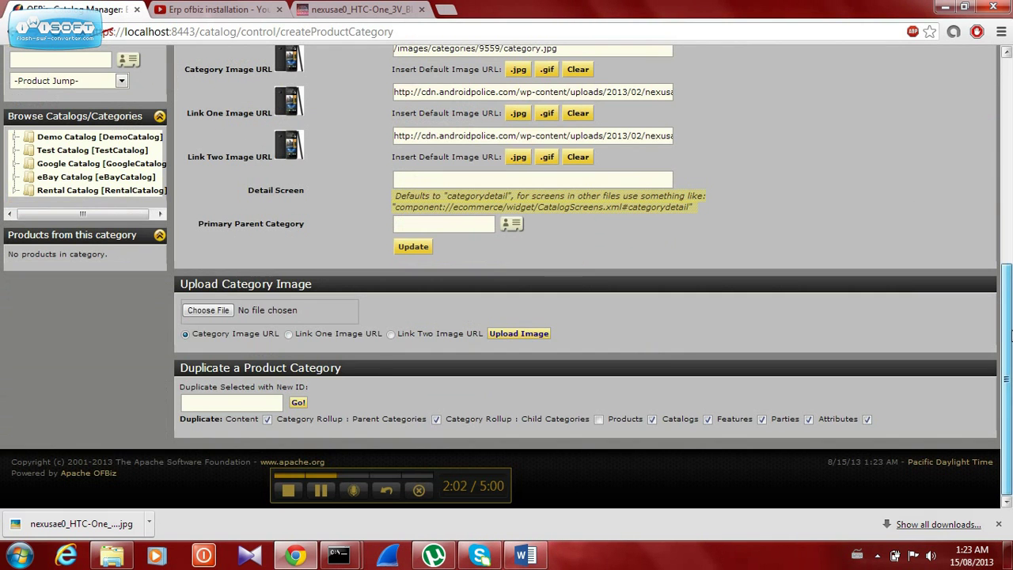
click(194, 308)
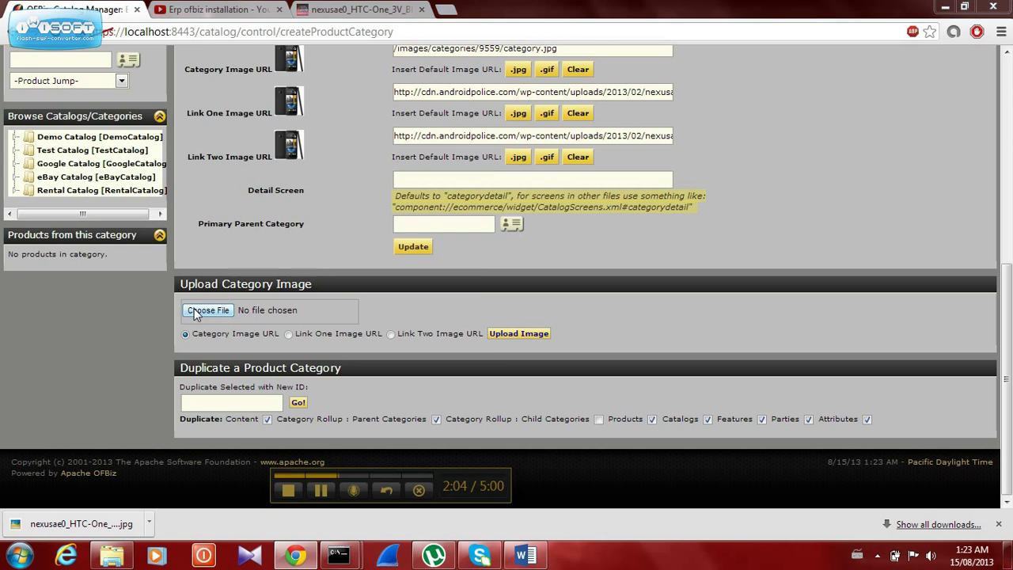
drag(298, 111, 287, 264)
click(259, 256)
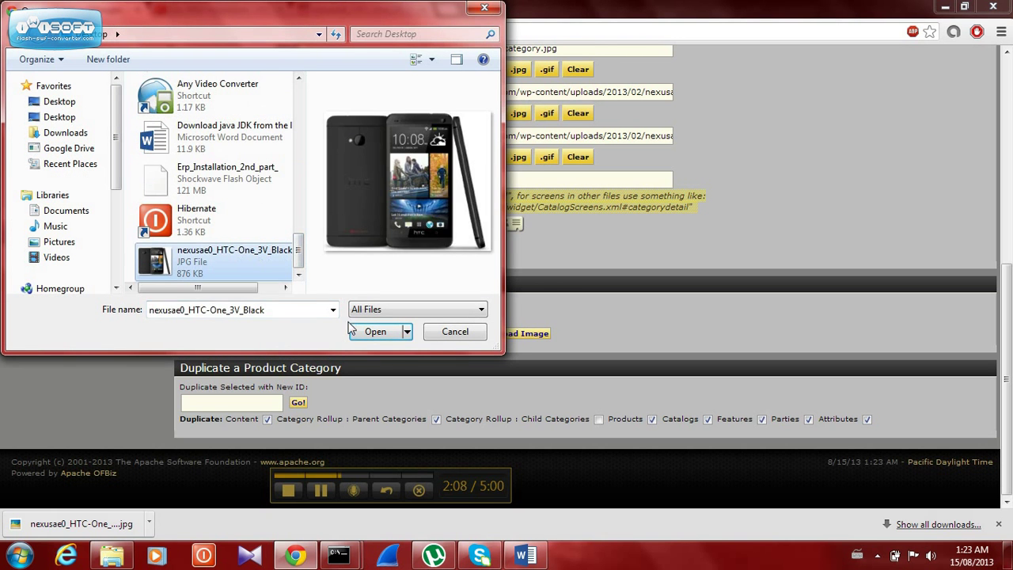
click(375, 331)
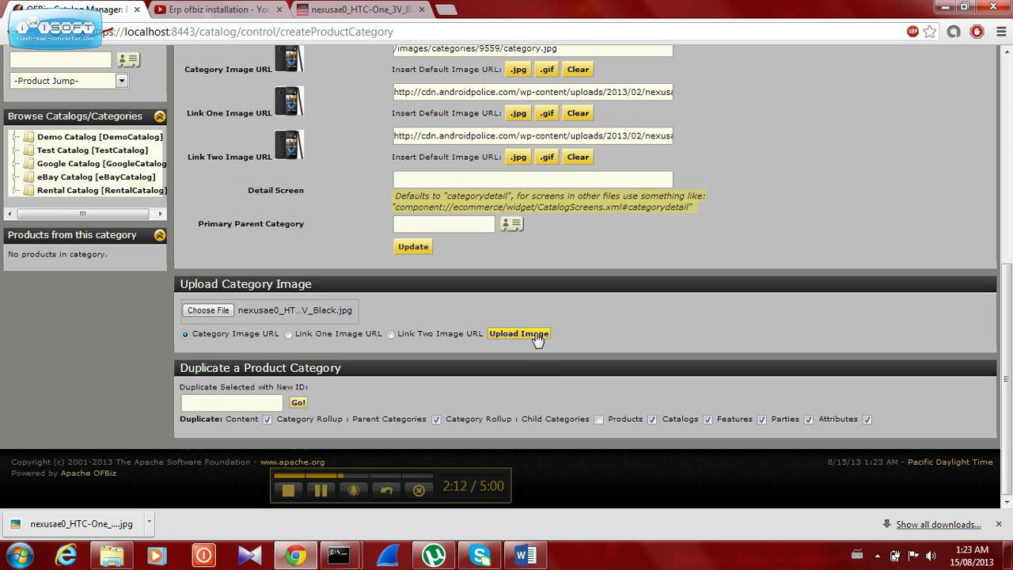
Upload the image as /images/categories/9559/category.jpg and view the category's storefront page
click(520, 336)
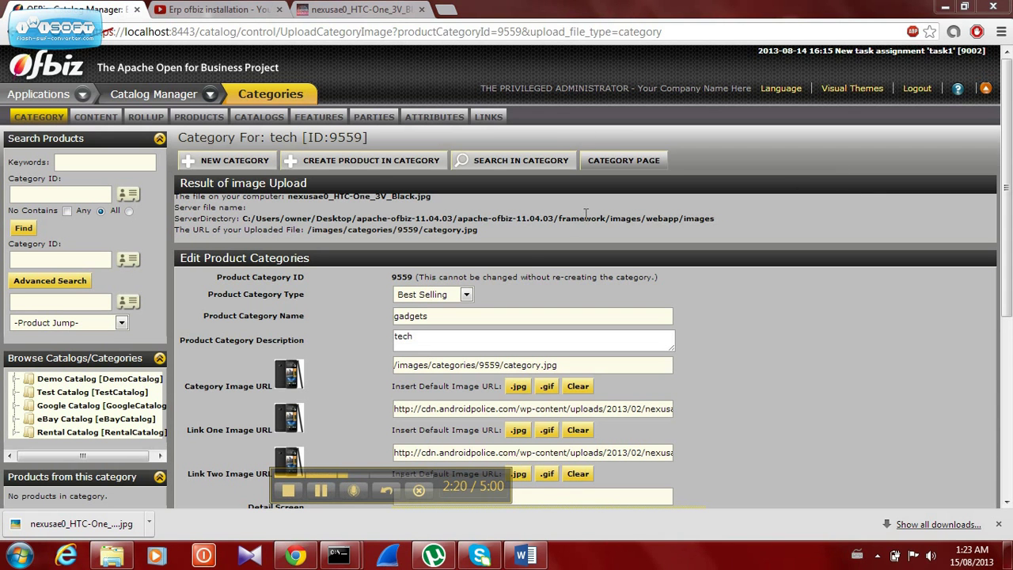
click(625, 160)
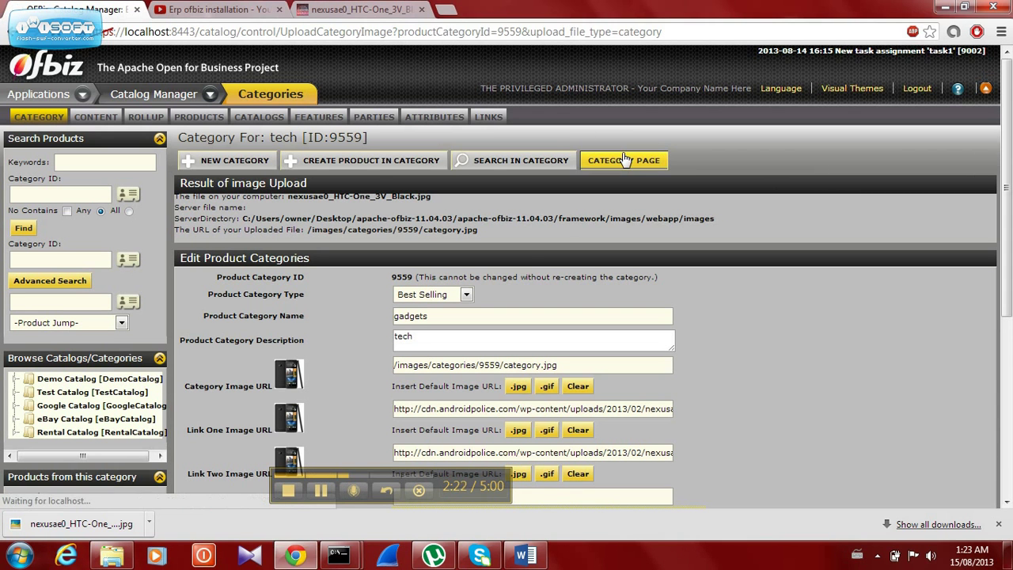